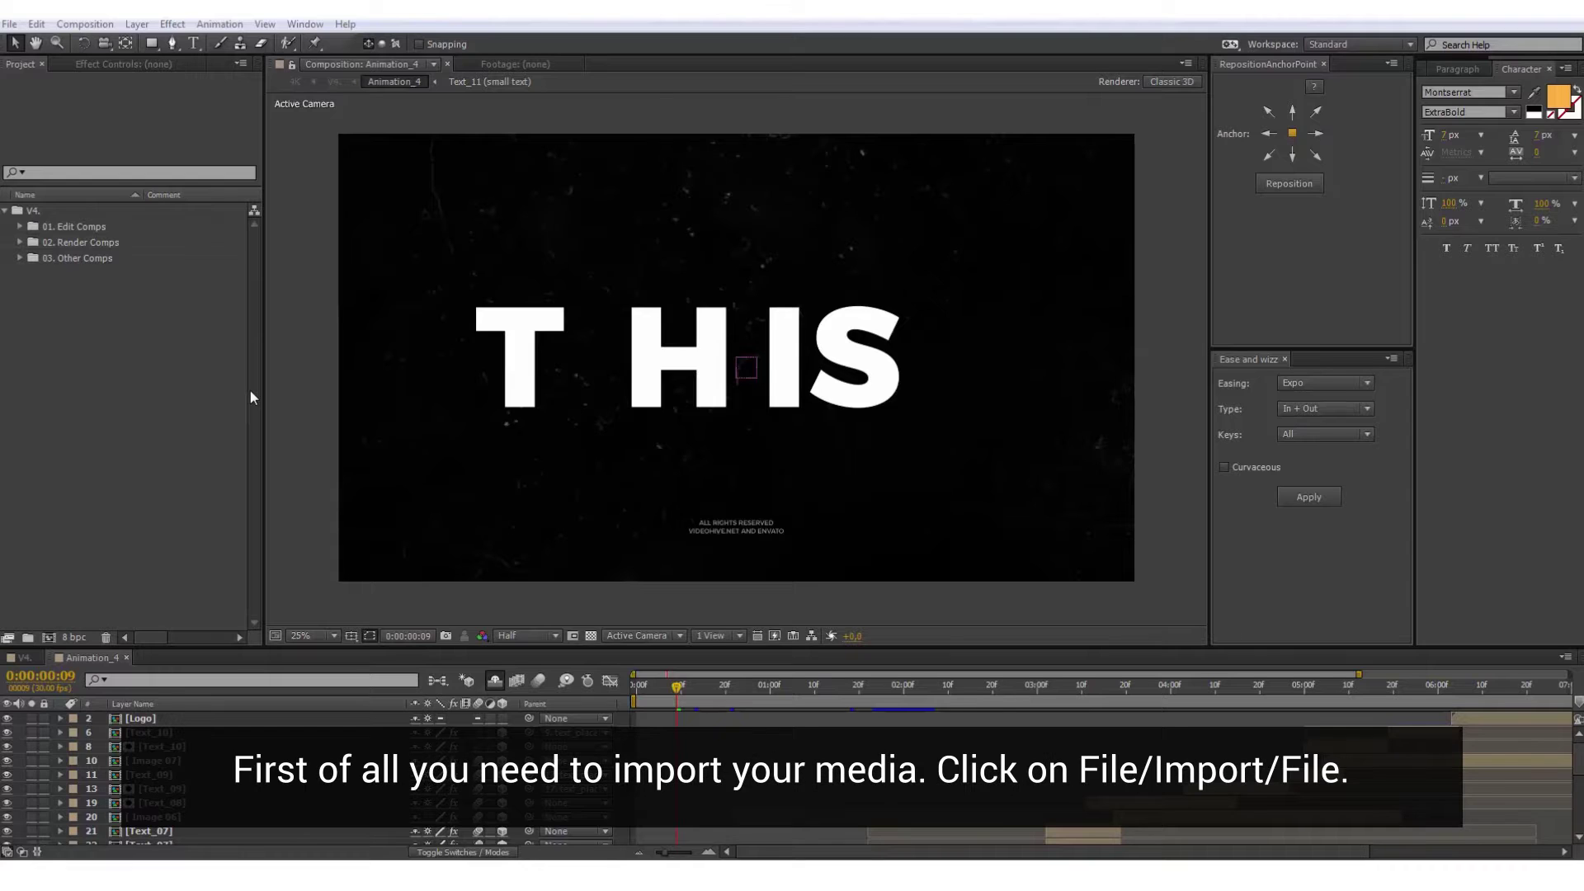
Import 12.jpg, 31.jpg and envato_white.ai together through File > Import > File.
left_click(9, 24)
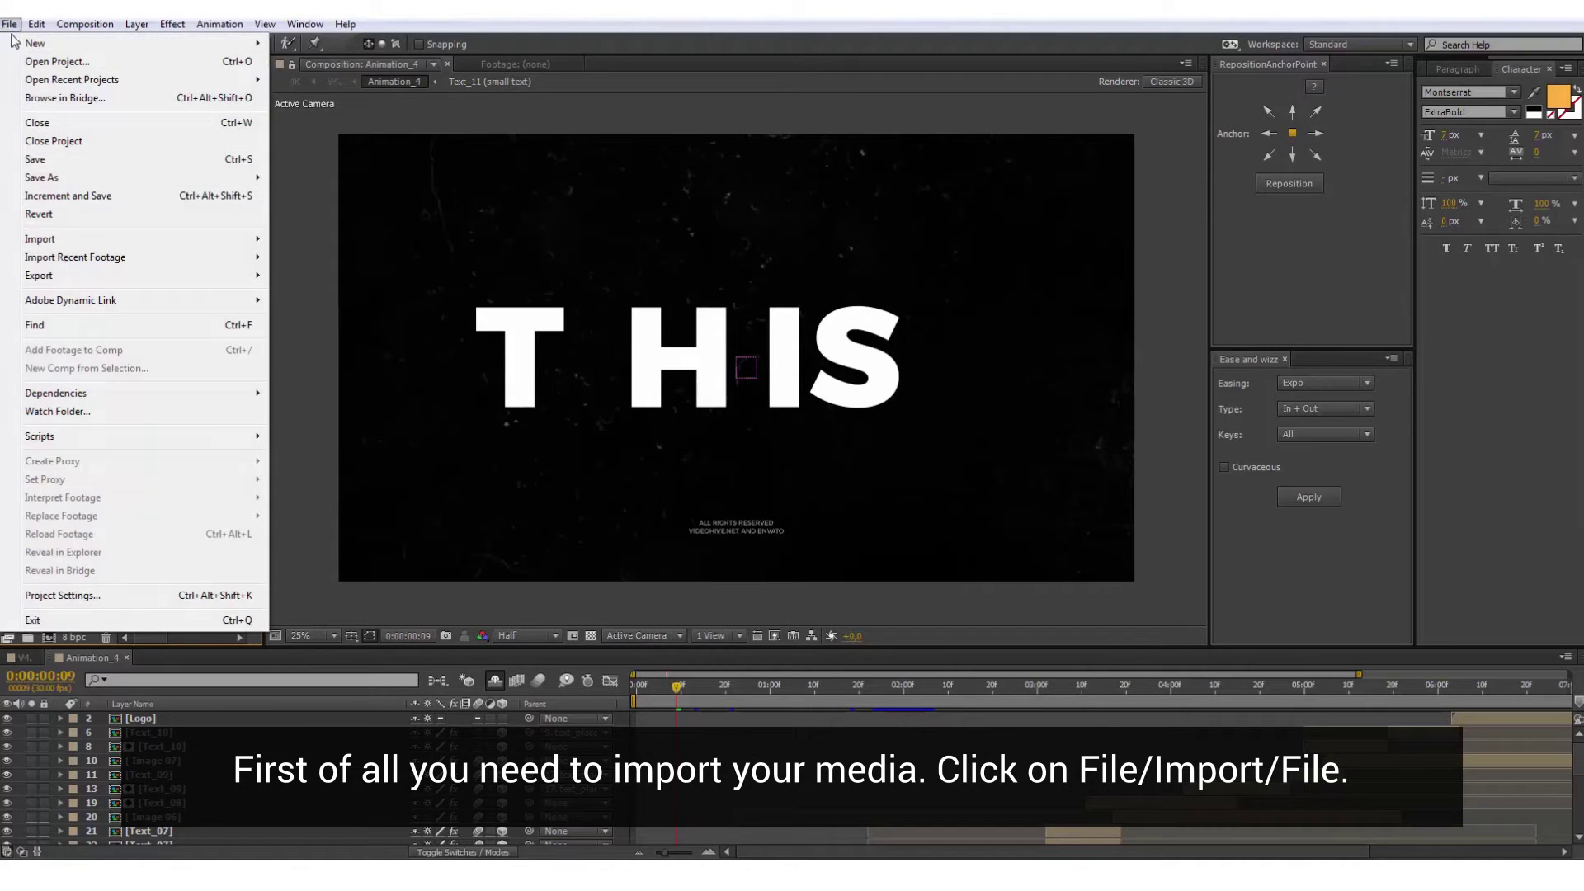
mouse_move(41, 243)
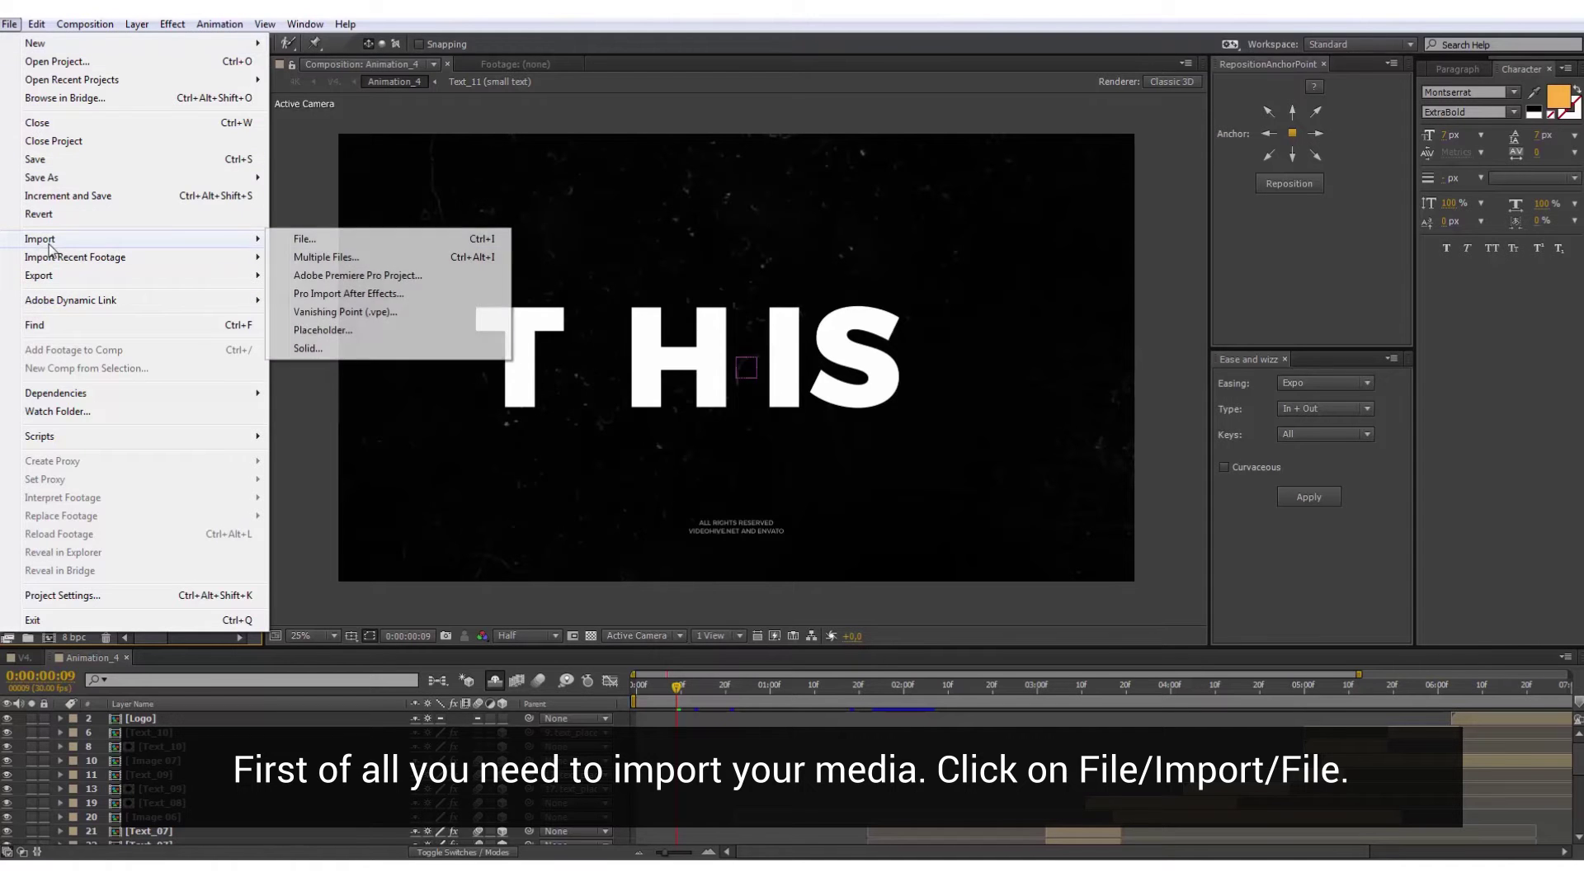
left_click(323, 240)
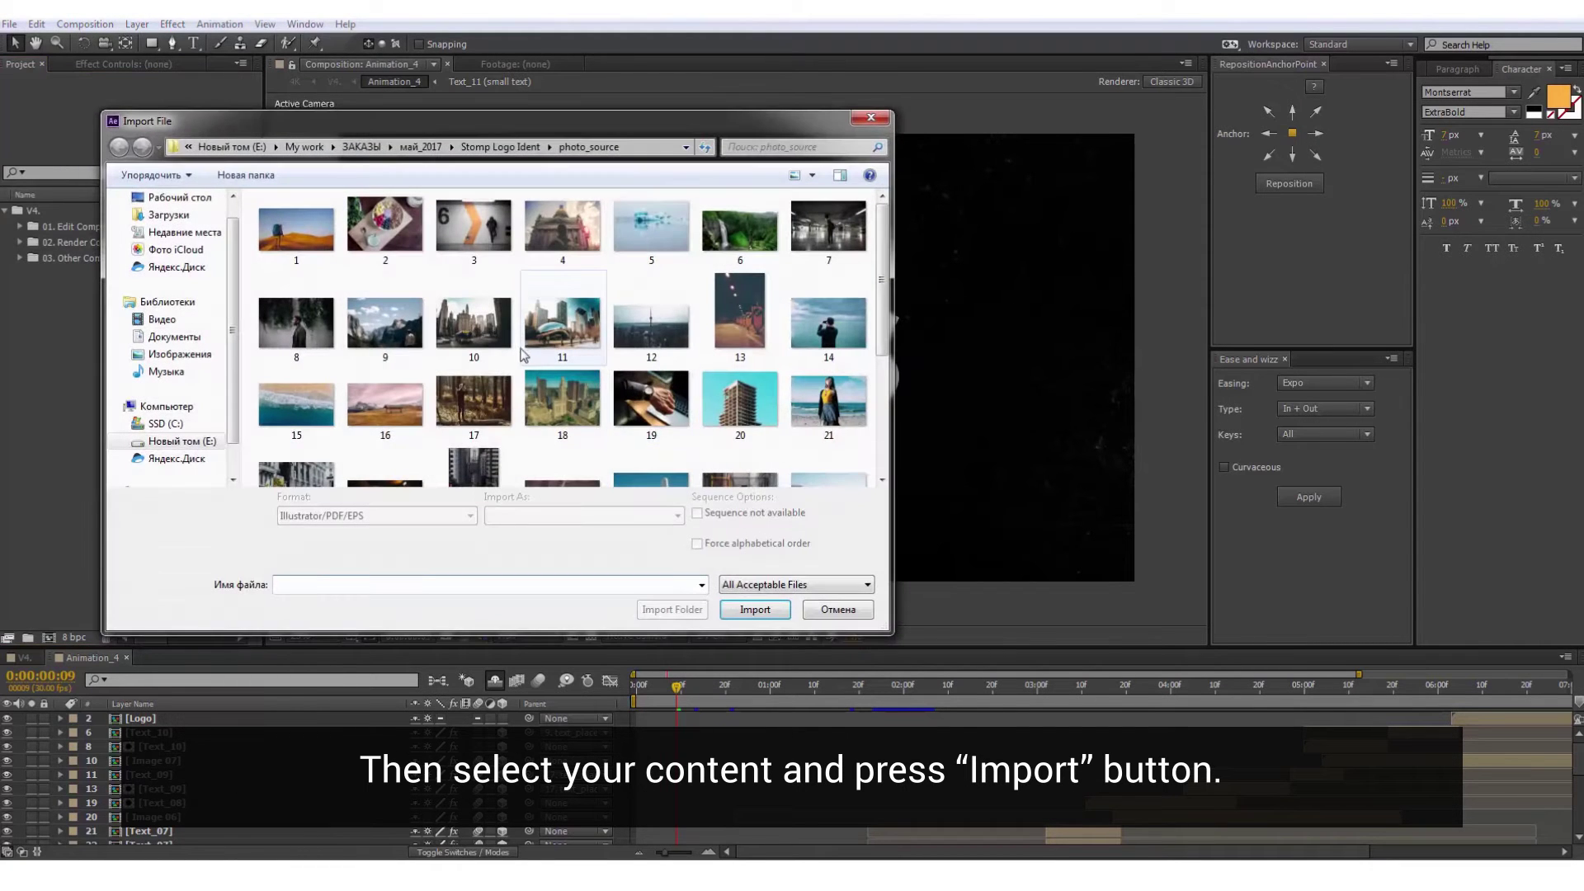
left_click(491, 350)
left_click(611, 351)
scroll(611, 357, "down", 2)
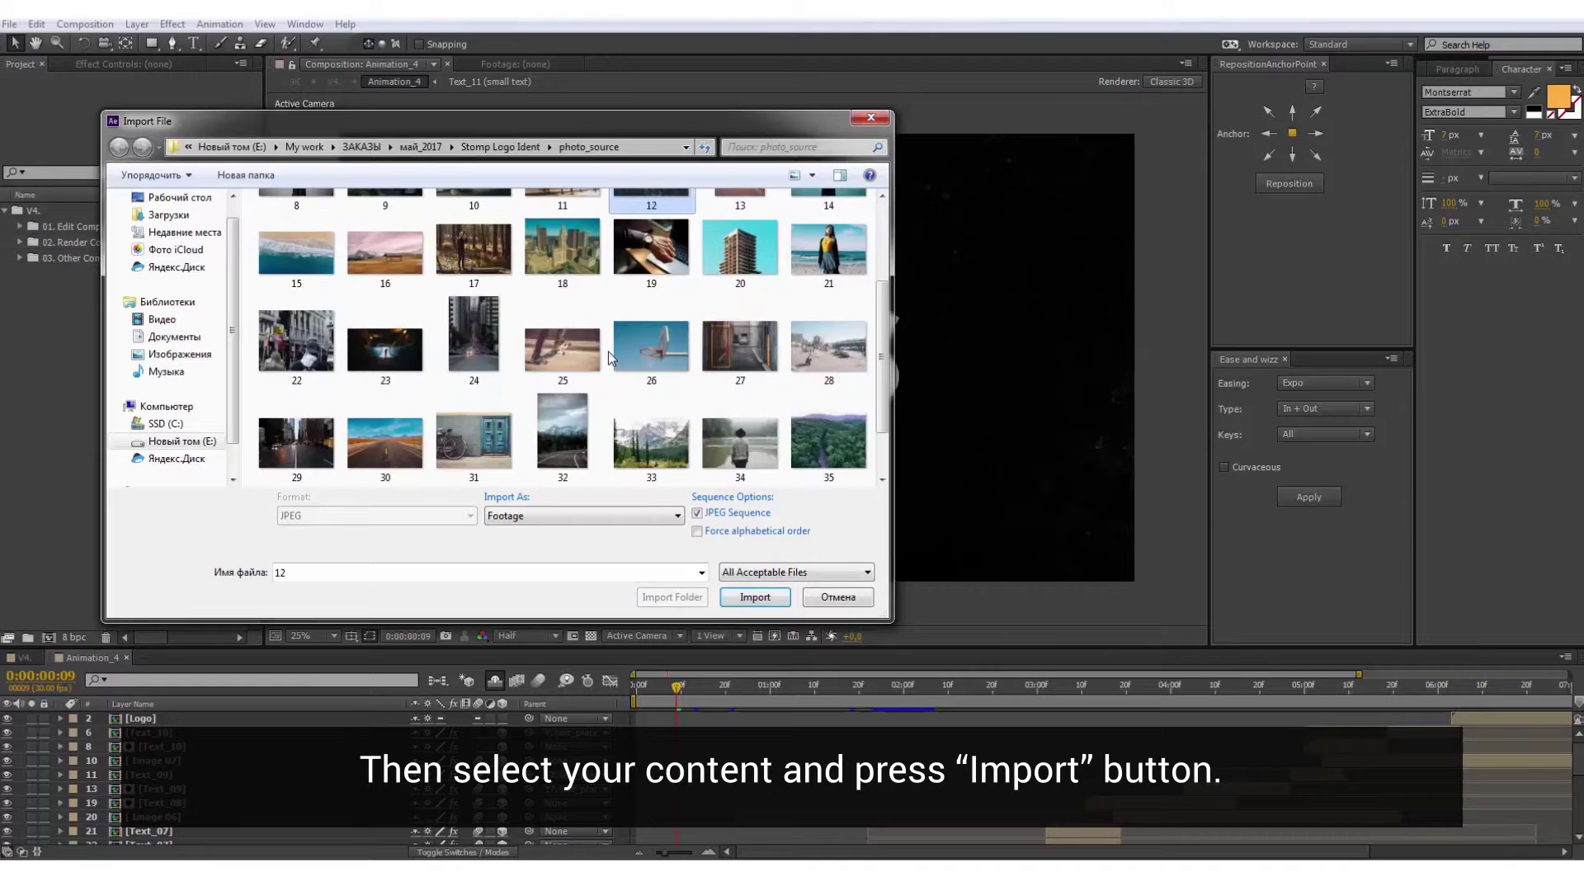
left_click(473, 441, "ctrl")
scroll(473, 413, "down", 1)
left_click(564, 437, "ctrl")
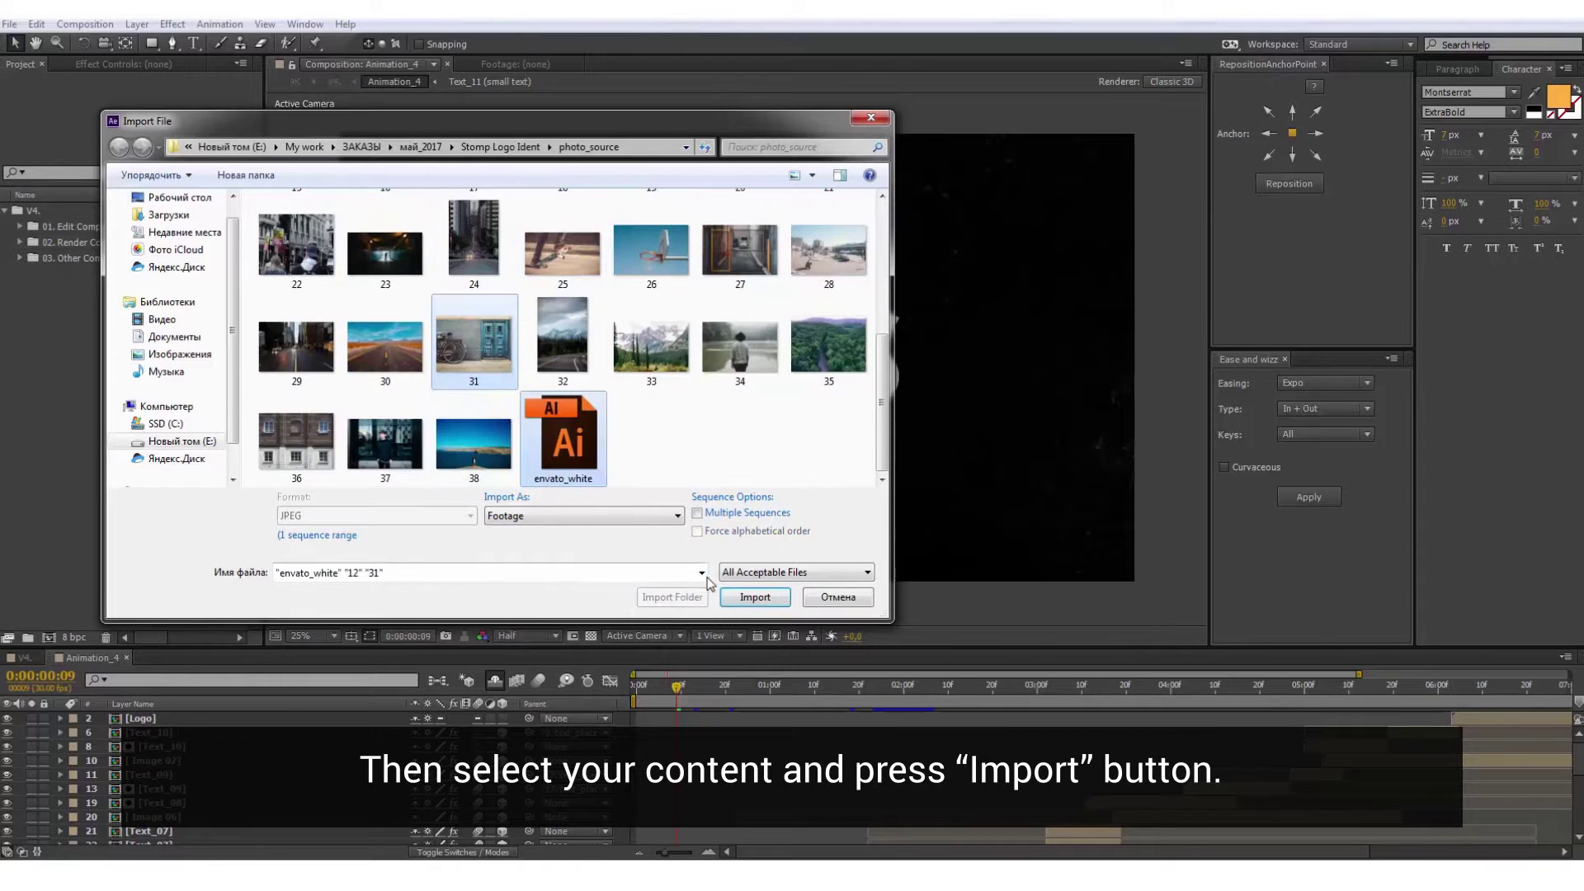
left_click(755, 597)
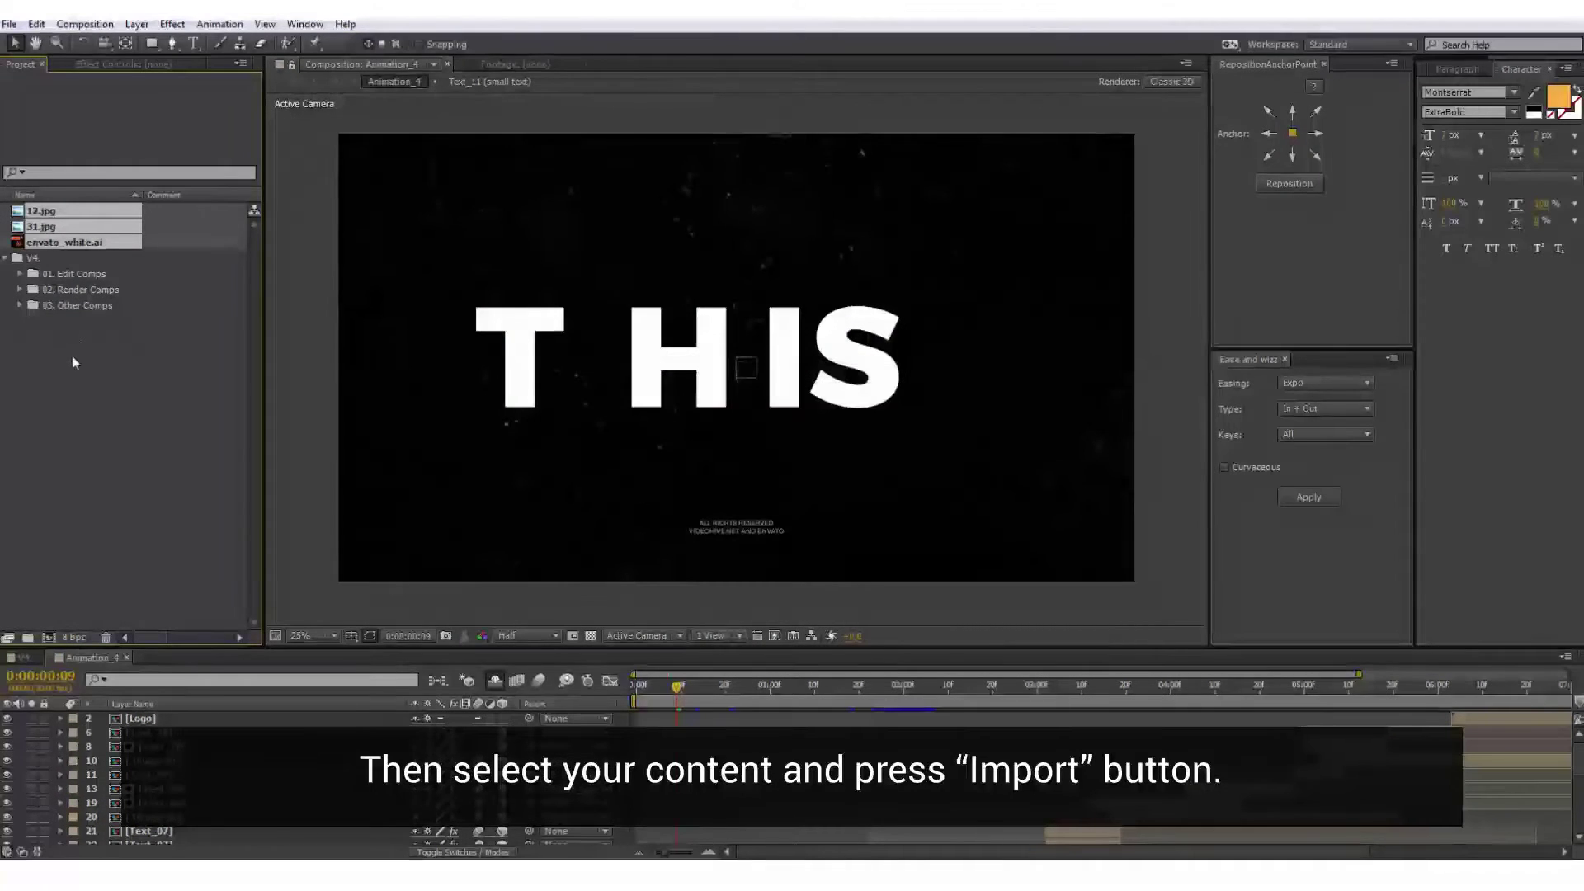
Create a project folder named CONTENT and drag 12.jpg, 31.jpg and envato_white.ai into it.
left_click(28, 637)
type("CONTENT")
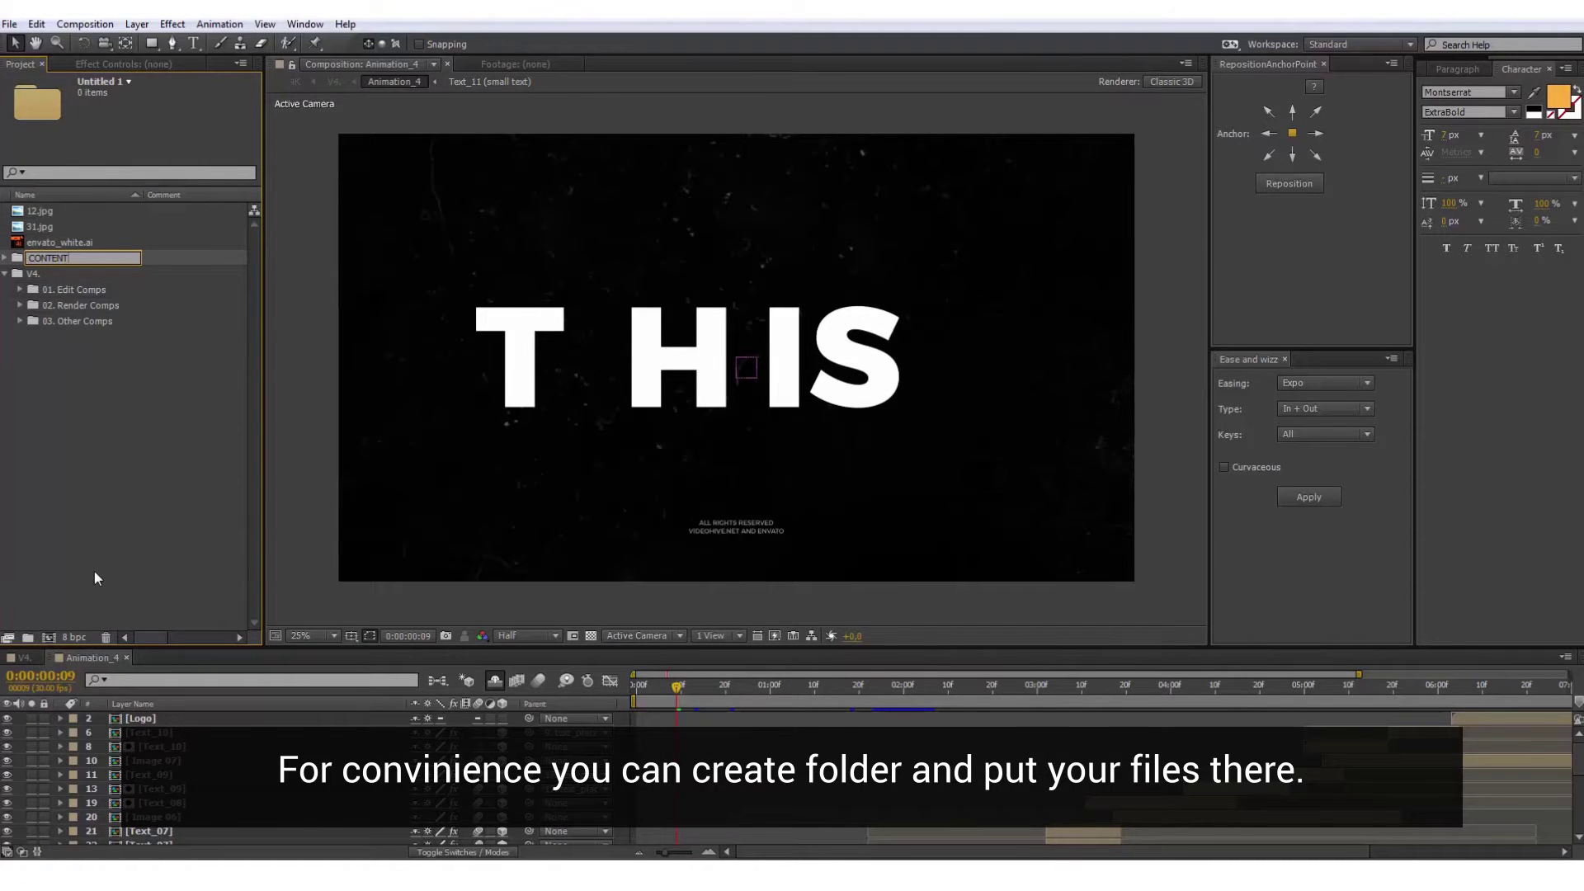
key("Return")
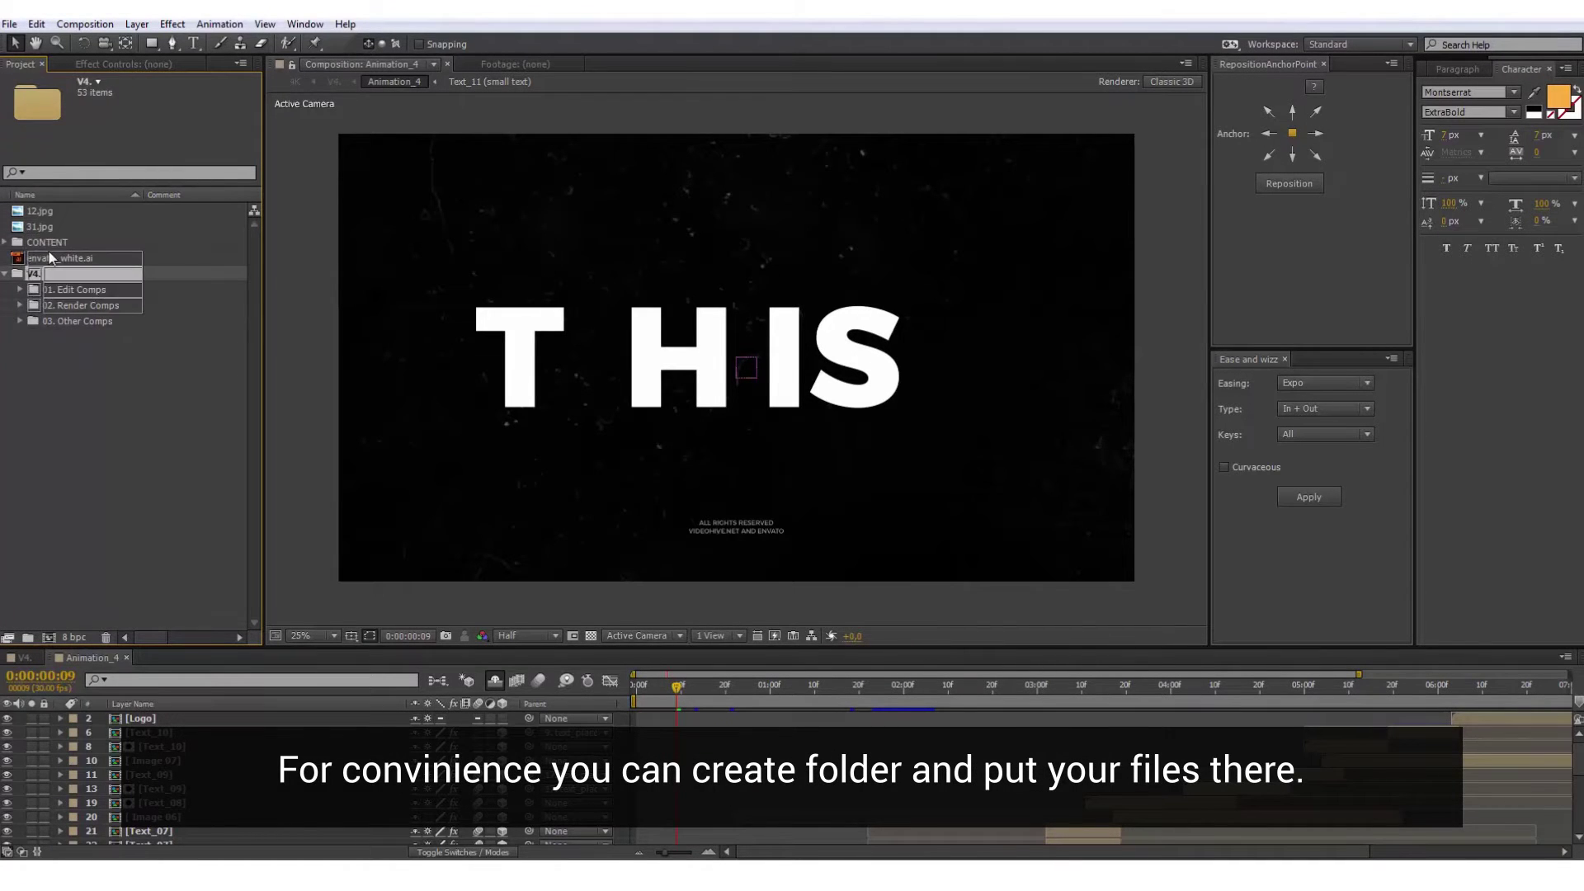
left_click_drag(48, 258, 37, 223)
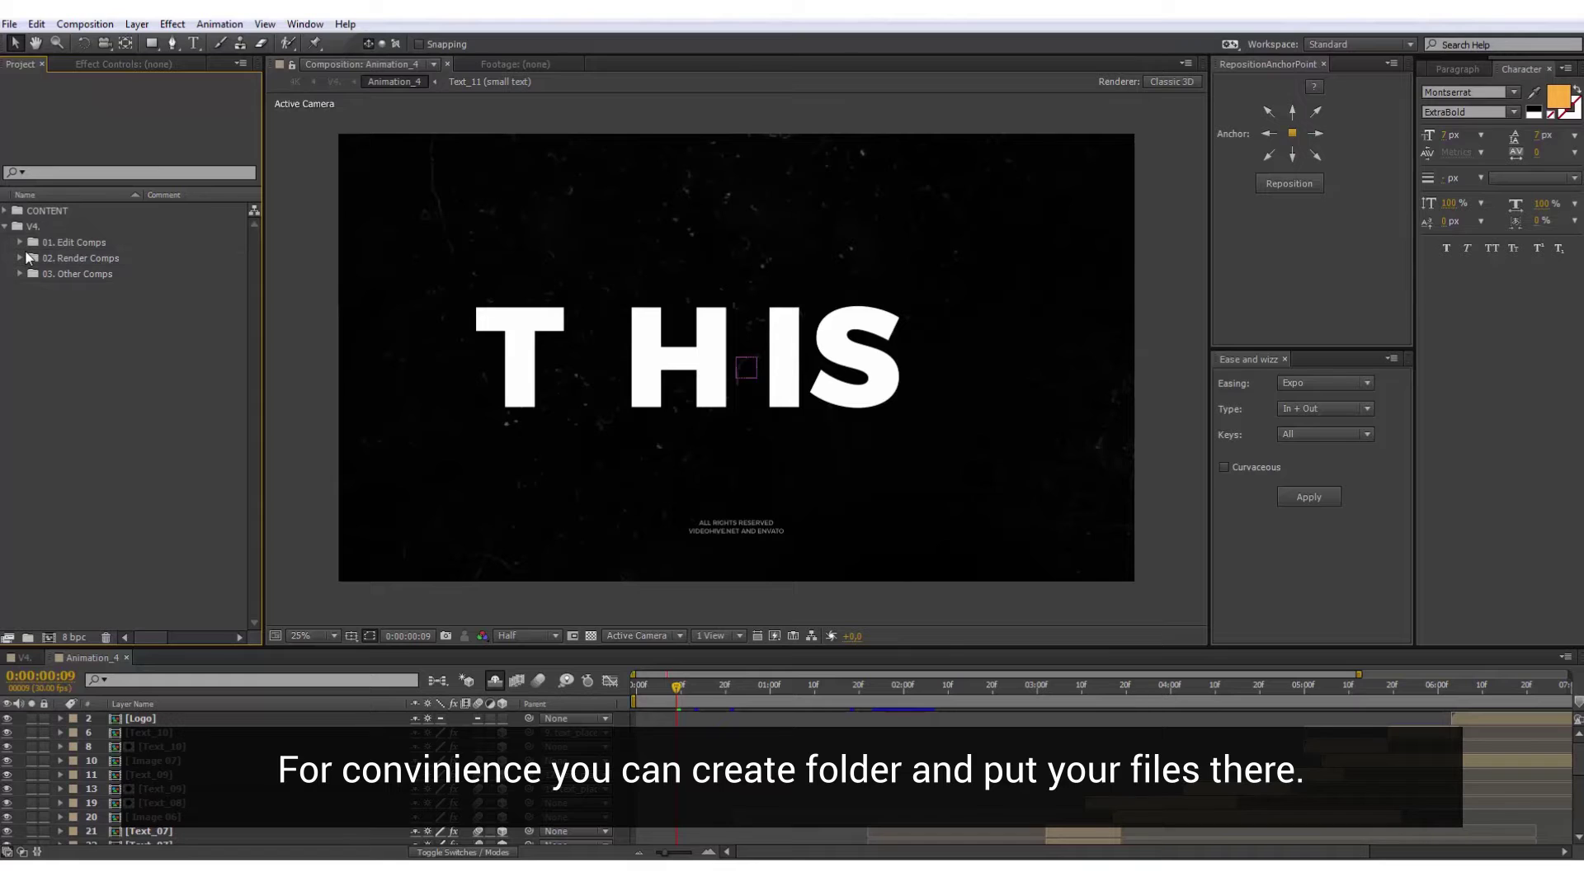
Open the Image 01 composition from 01. Edit Comps > Image and reveal the CONTENT folder.
left_click(21, 242)
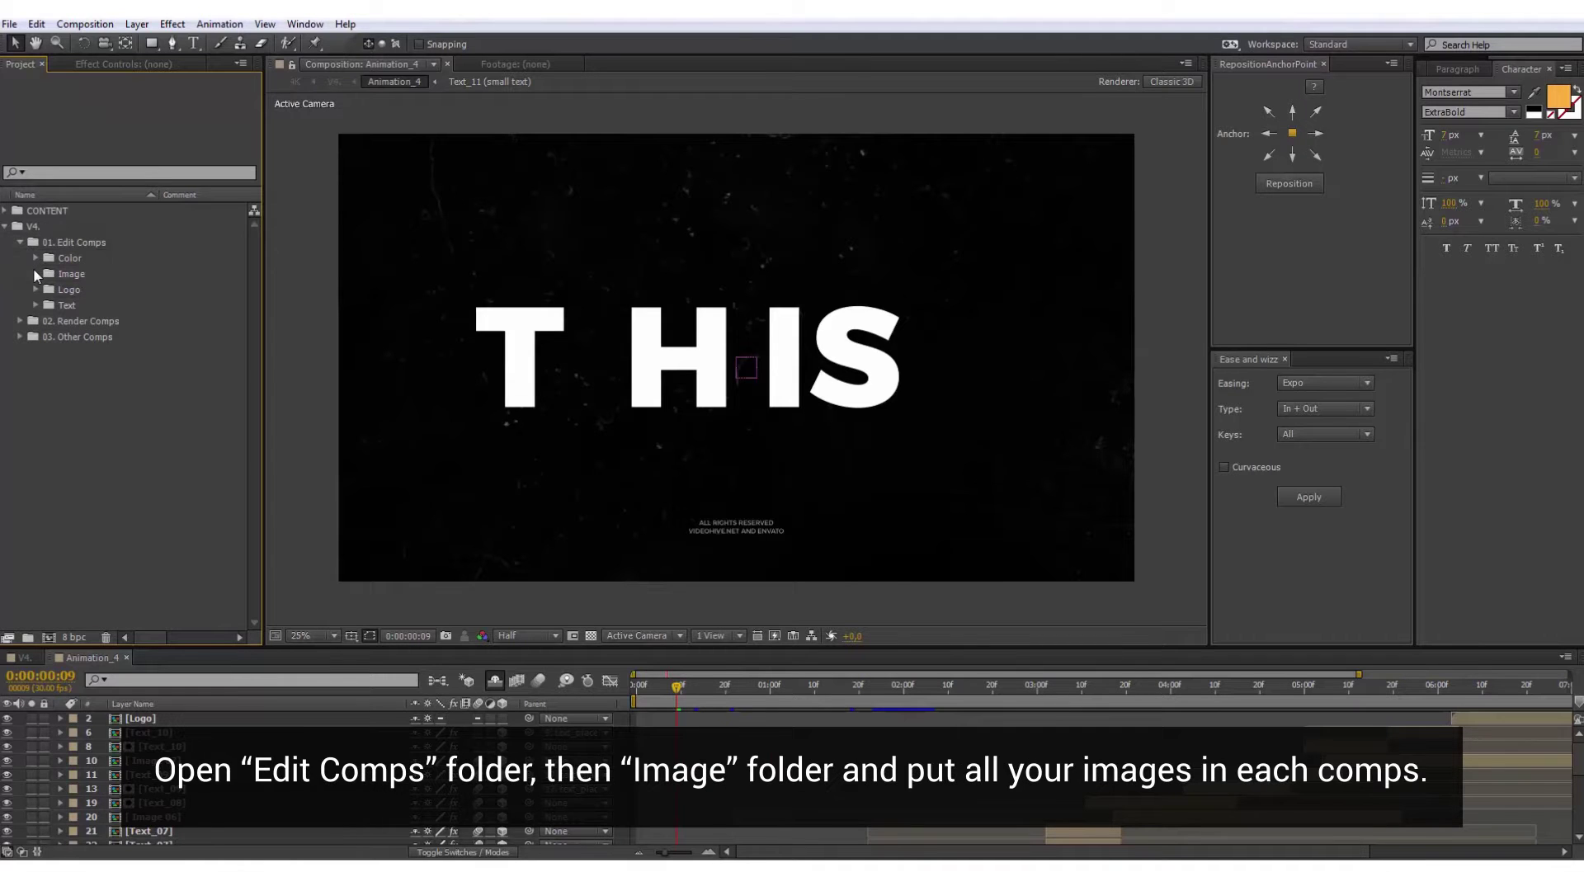
left_click(37, 274)
double_click(107, 294)
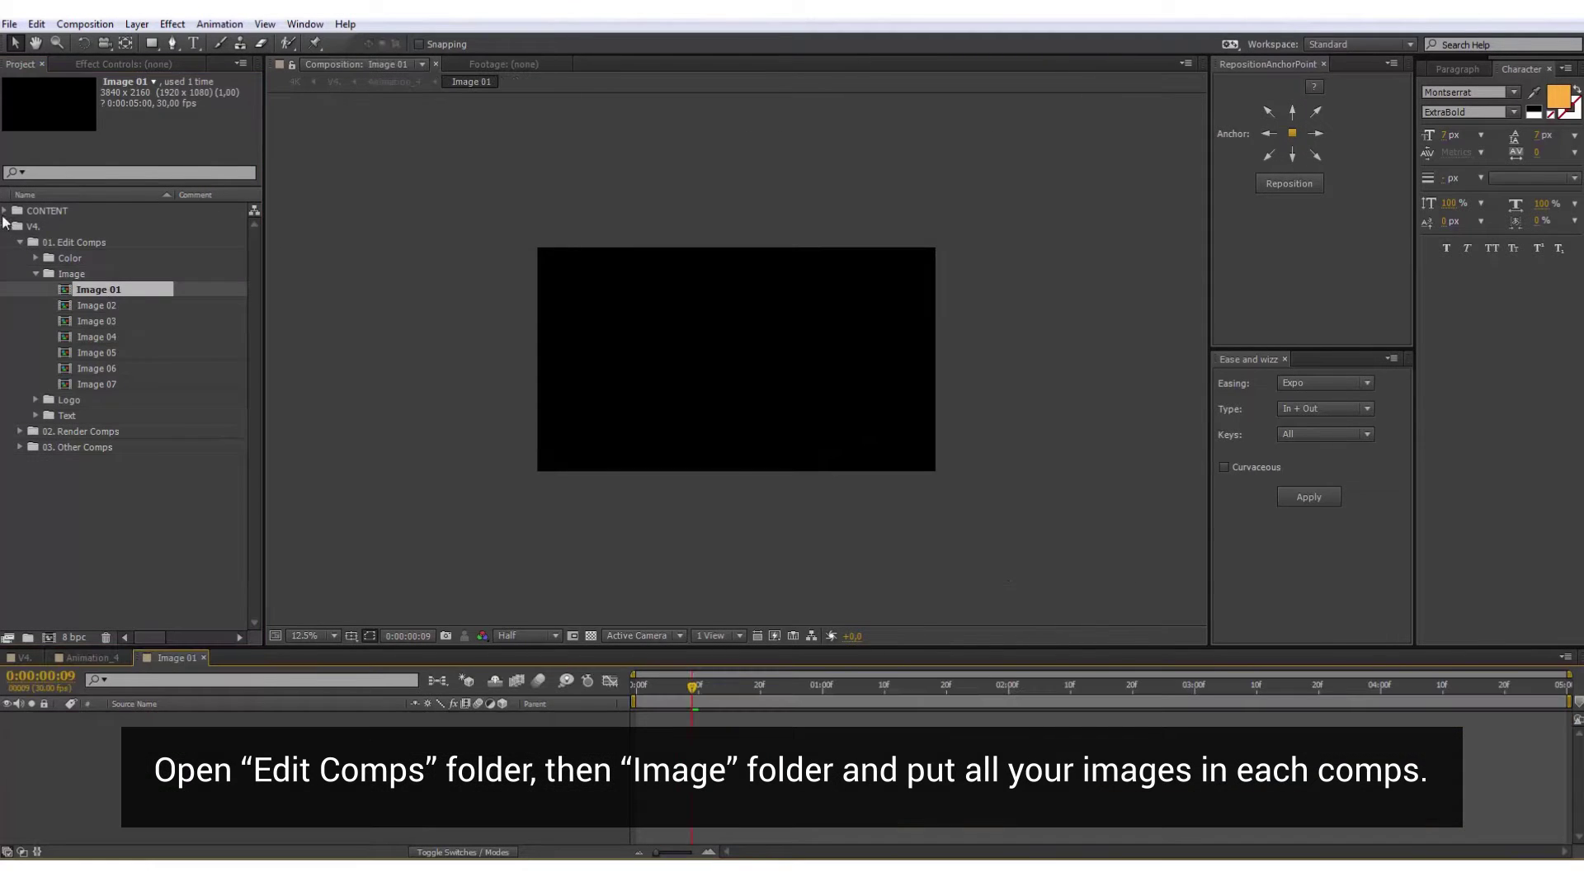
left_click(5, 211)
Add 12.jpg to Image 01, scaled and positioned to fill the frame, then open Image 02.
left_click_drag(60, 229, 745, 492)
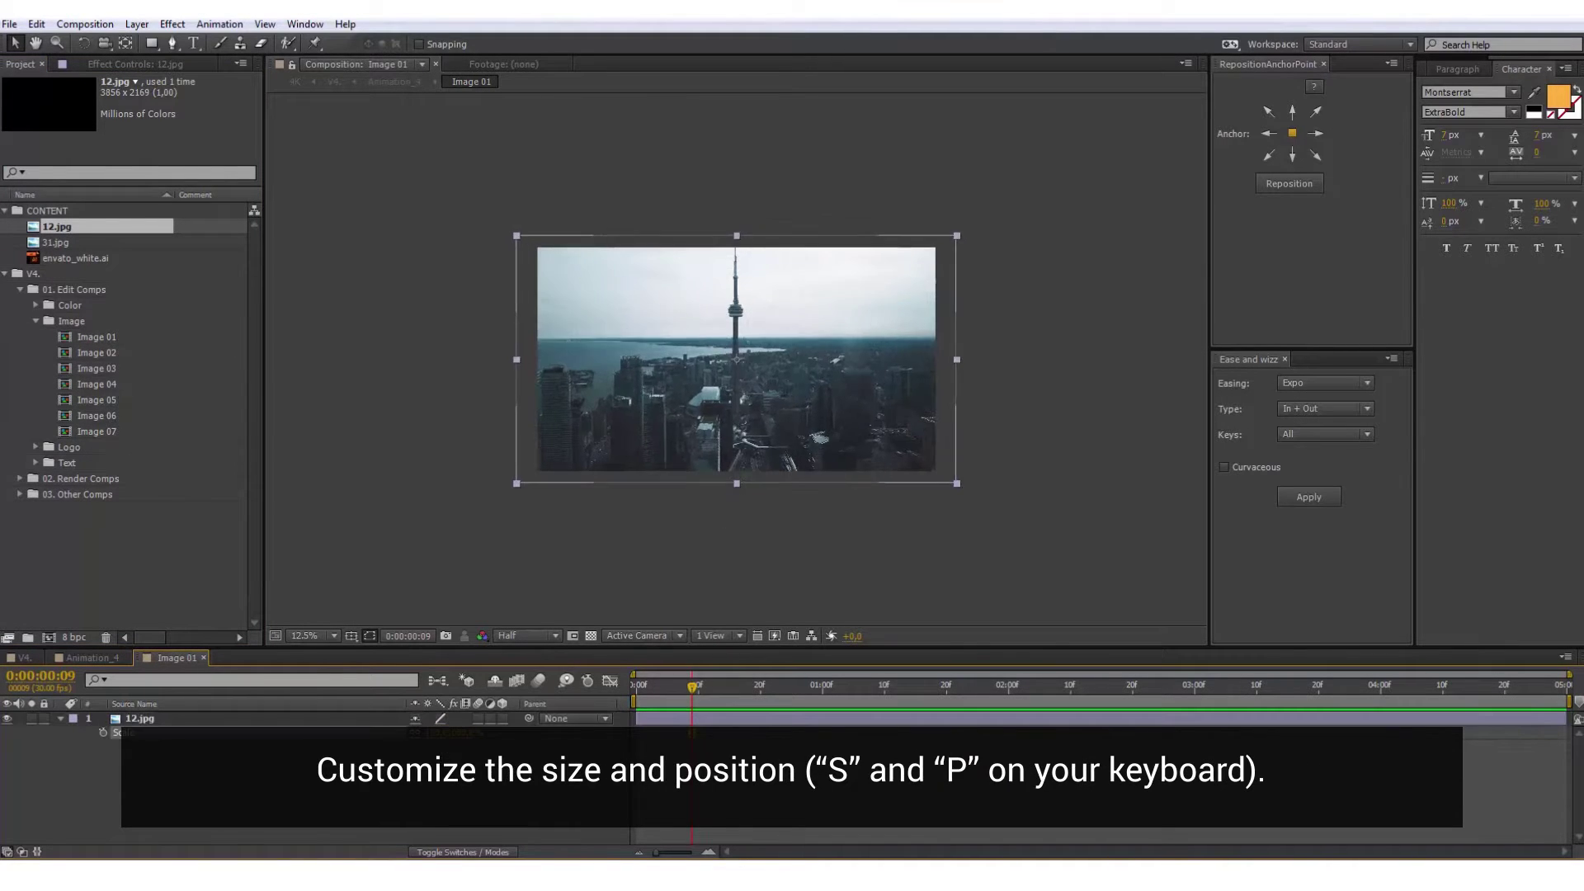
mouse_move(437, 732)
left_mouse_down()
mouse_move(467, 733)
mouse_move(438, 732)
left_mouse_up()
key("p")
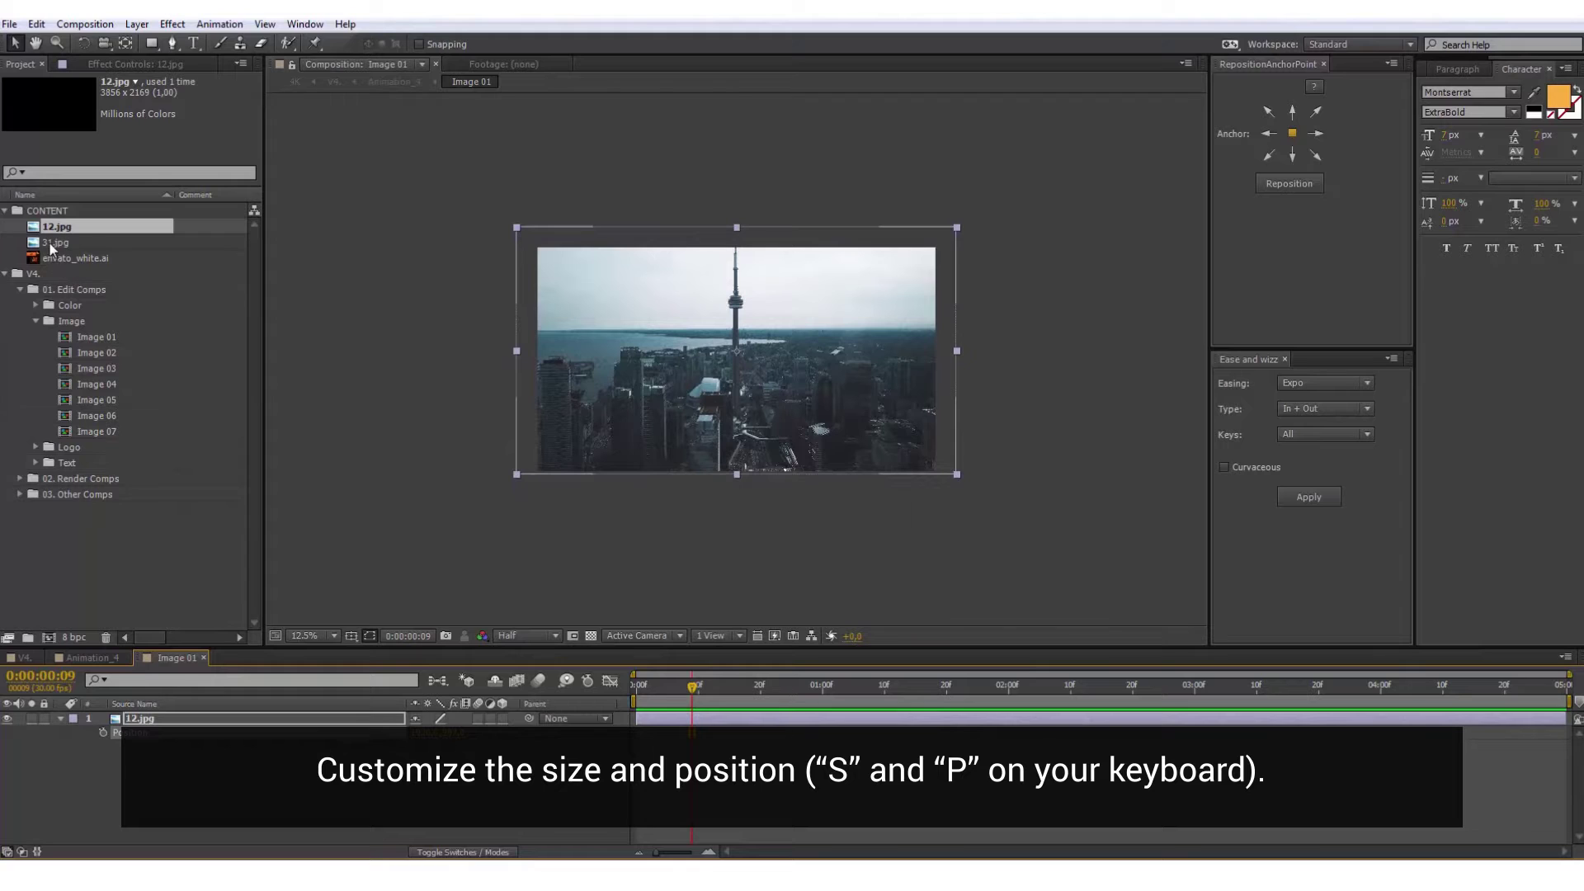
left_click(51, 243)
double_click(106, 354)
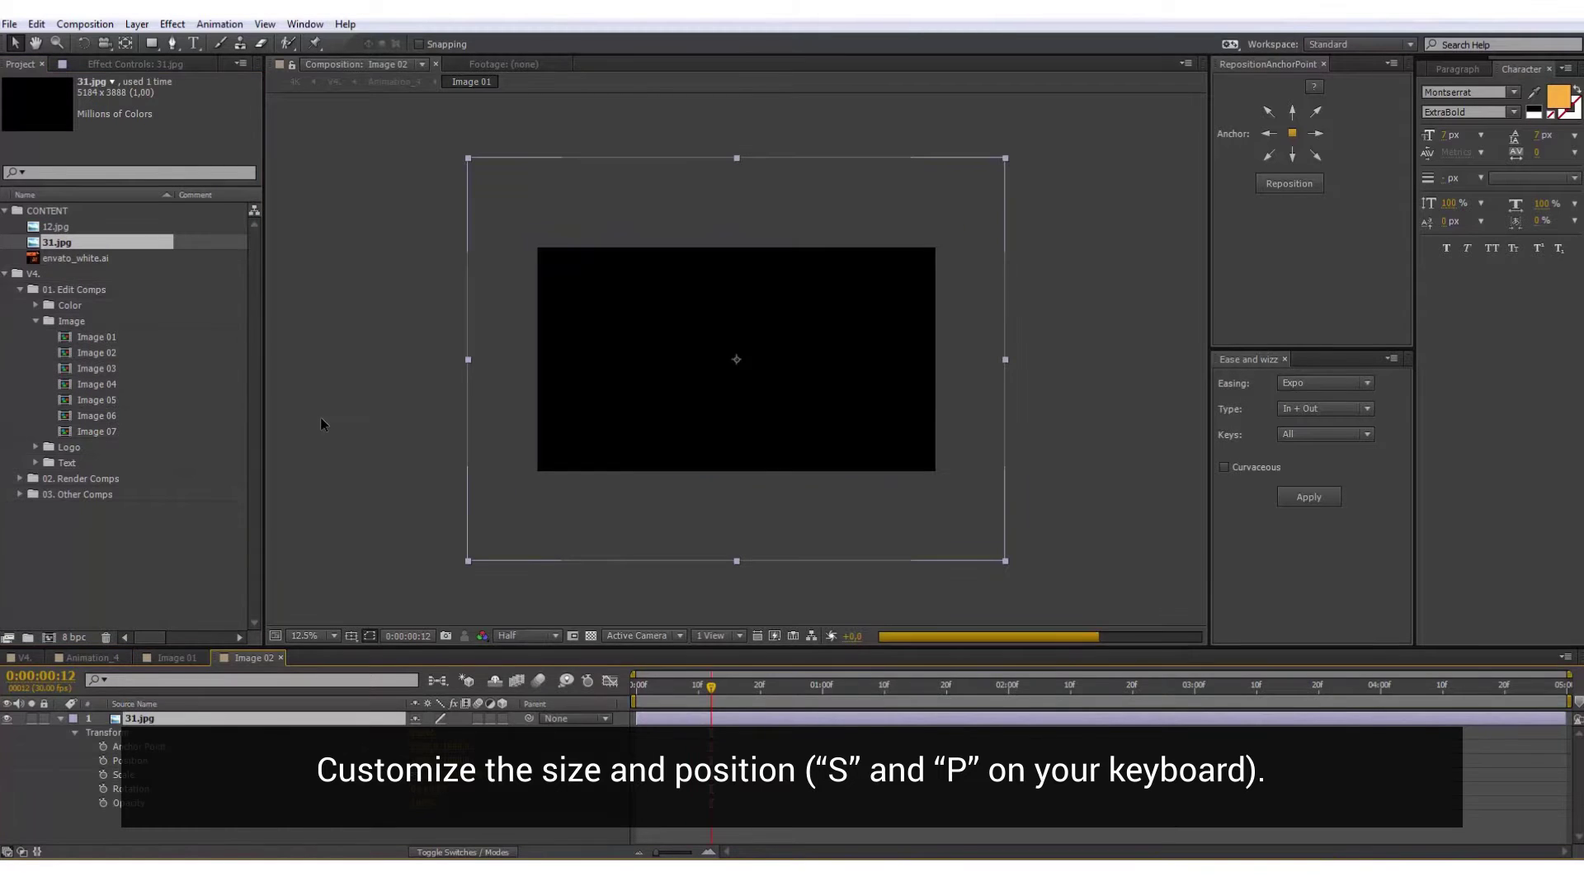
Shrink the 31.jpg layer's Scale and nudge its Position up to fit Image 02, then return to Animation_4.
key("s")
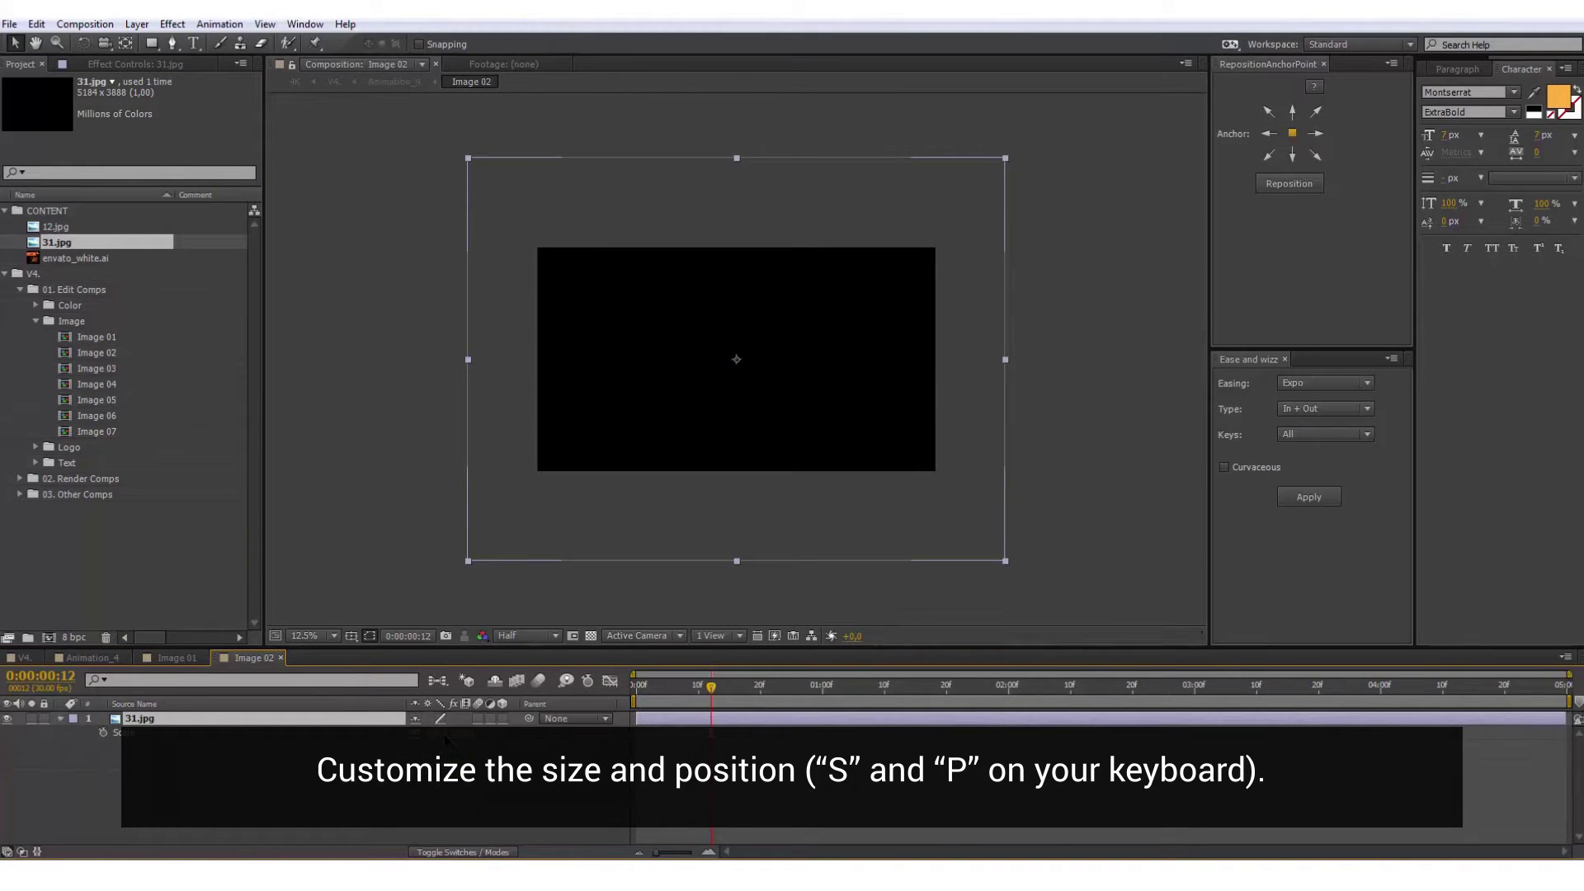
left_click_drag(446, 733, 426, 732)
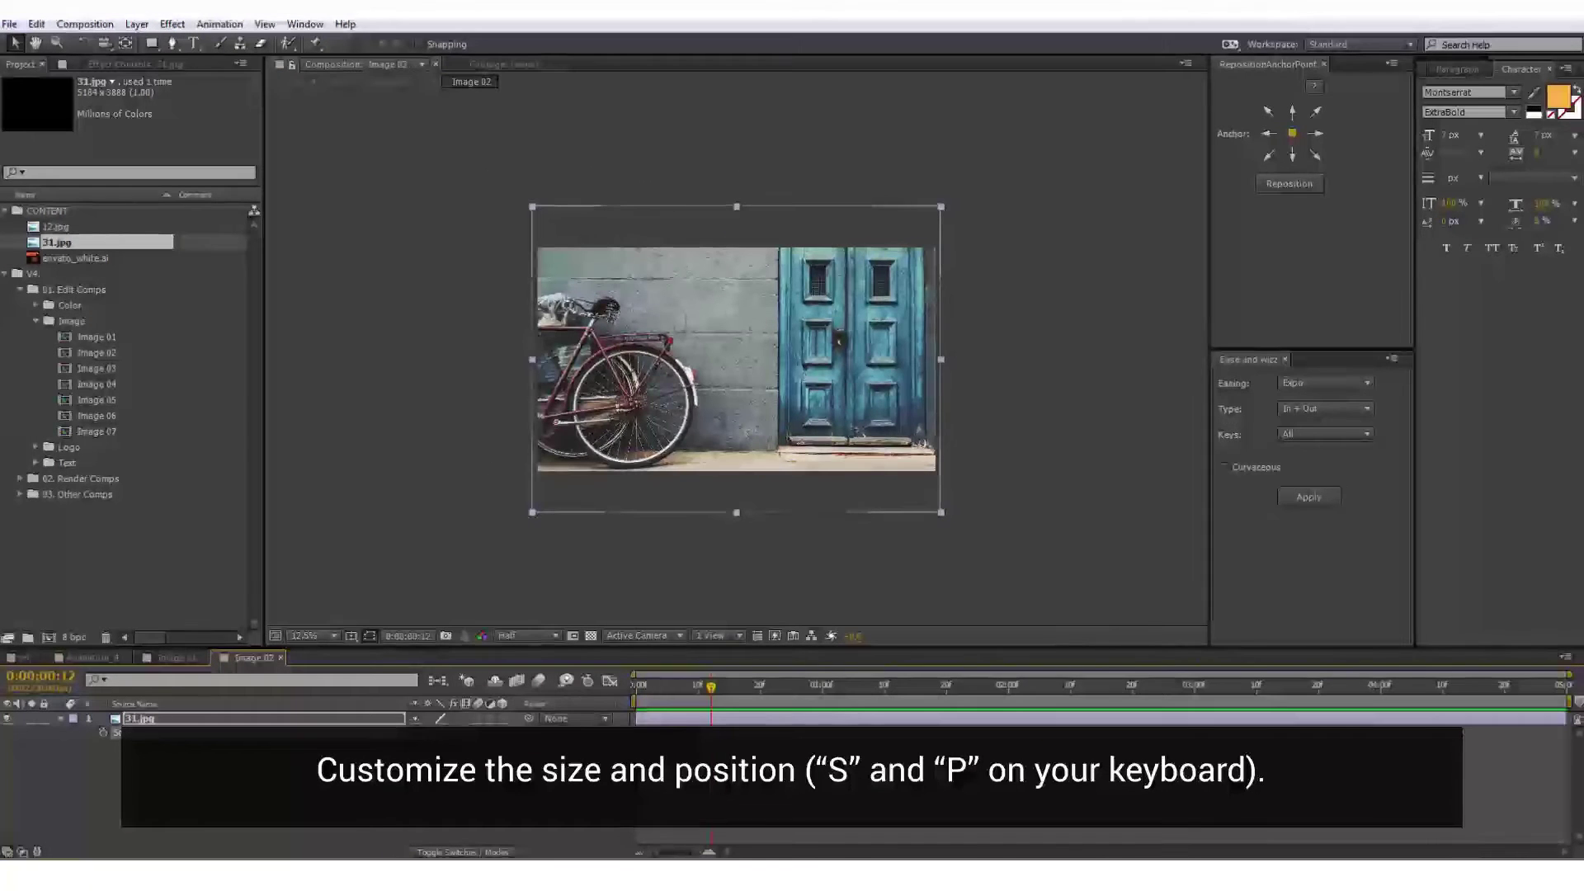
left_click_drag(452, 734, 433, 734)
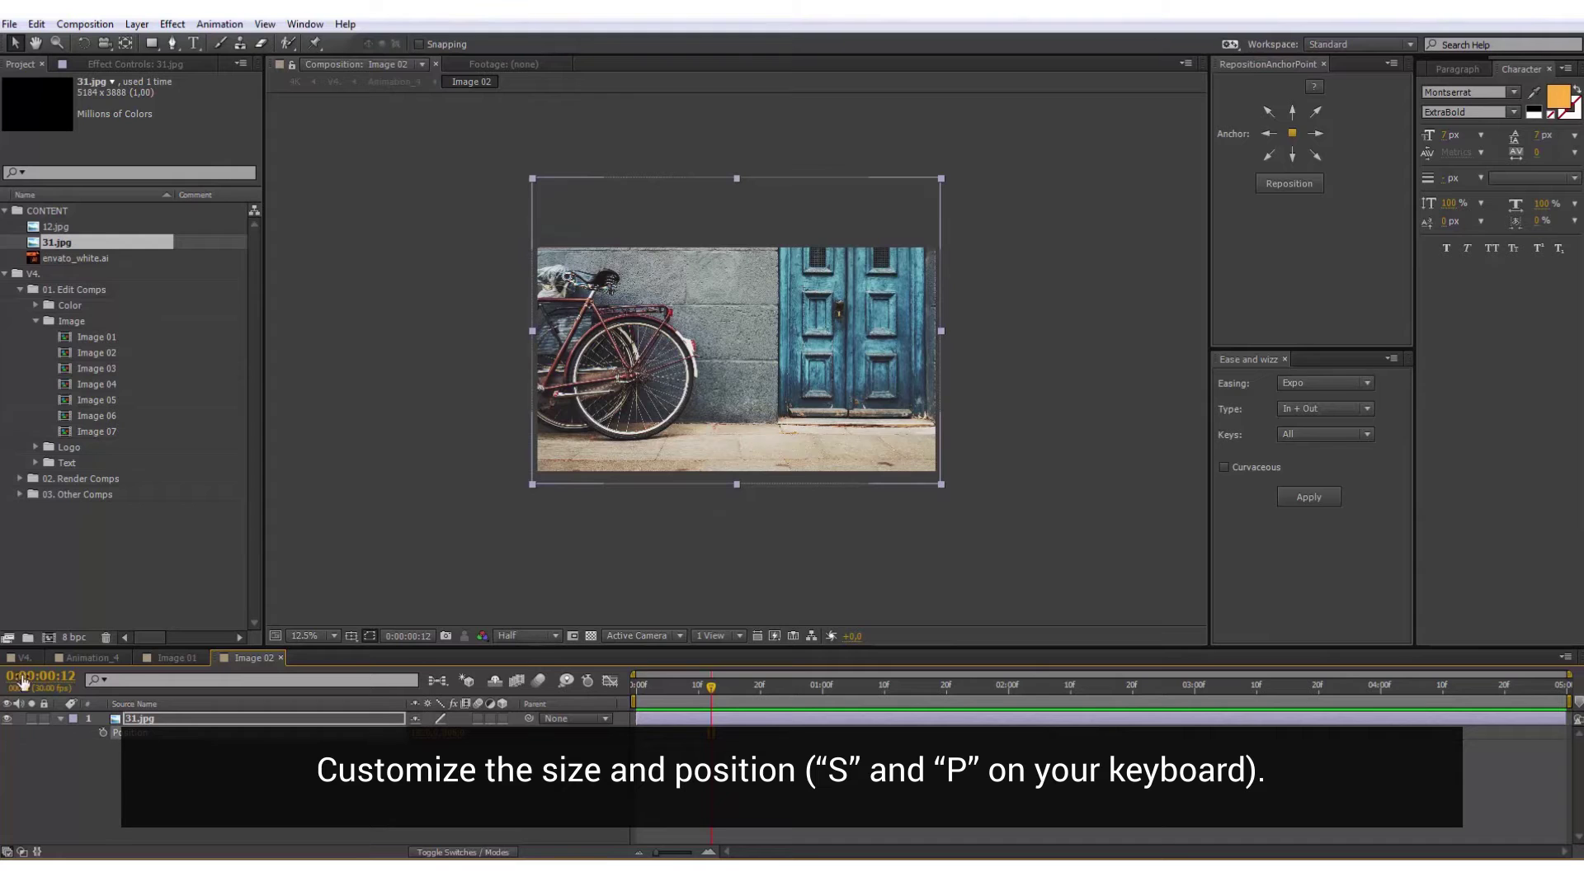
left_click(105, 657)
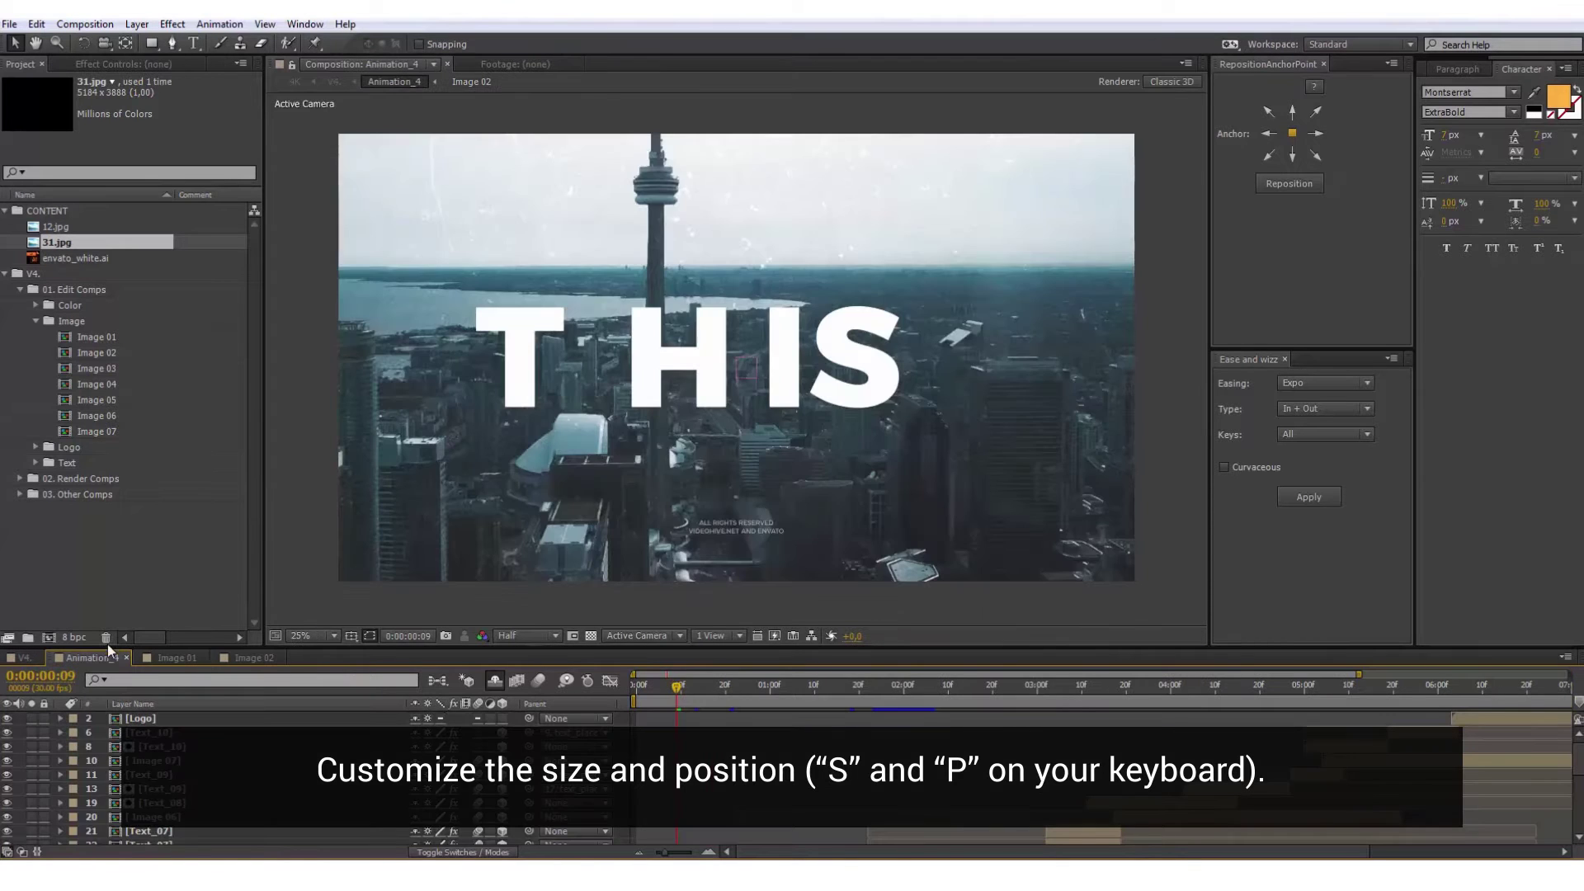
Scrub the V4. composition to see the city photo behind THIS and the bicycle behind IS.
left_click(25, 658)
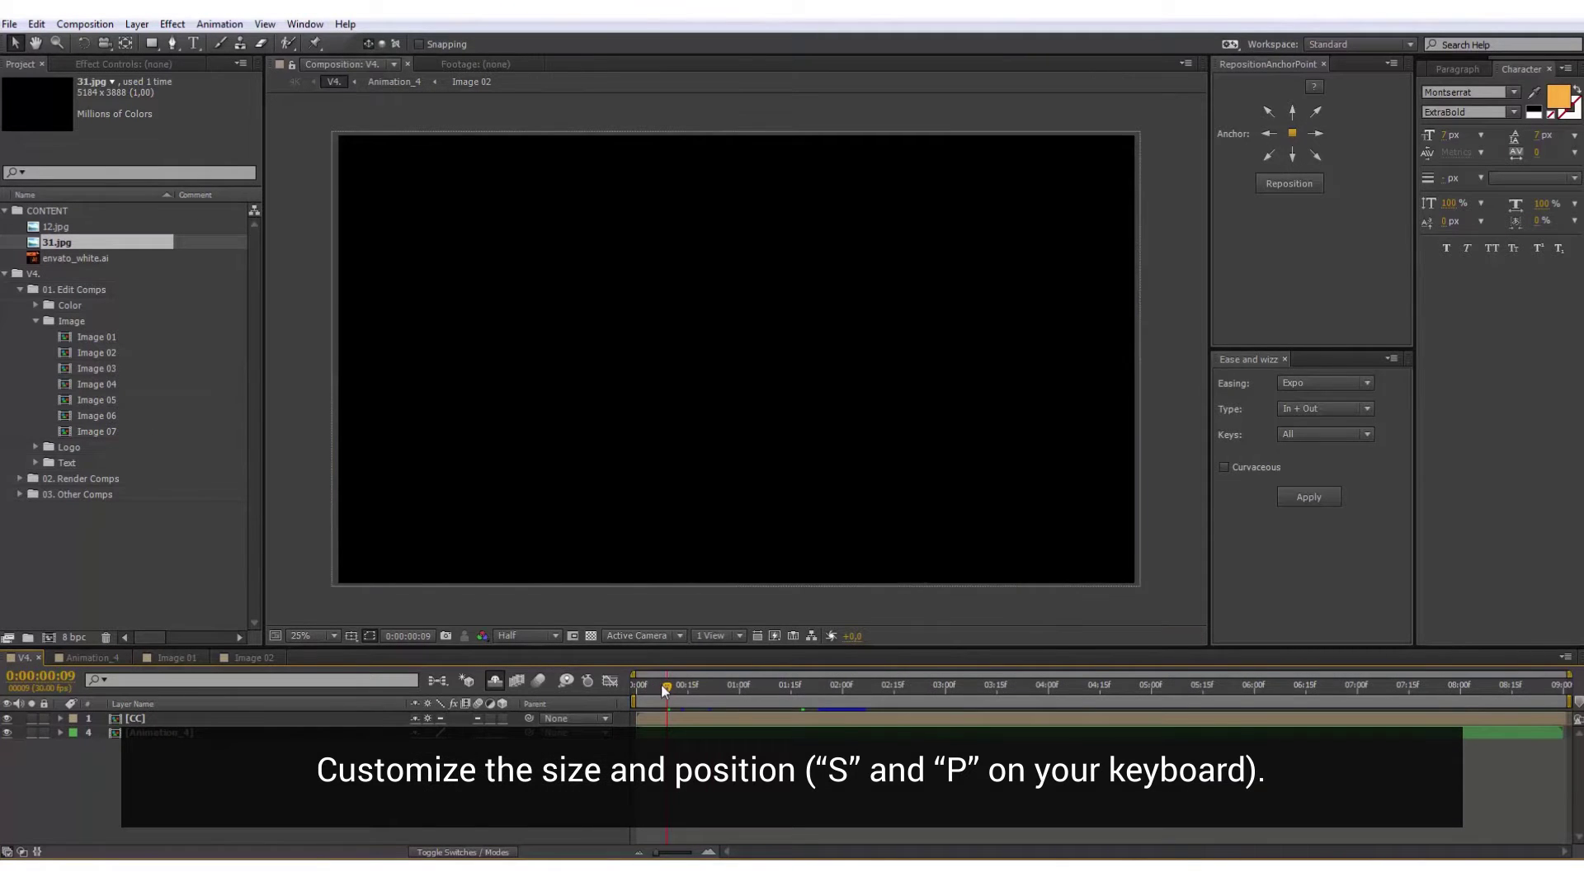
left_click_drag(682, 691, 746, 693)
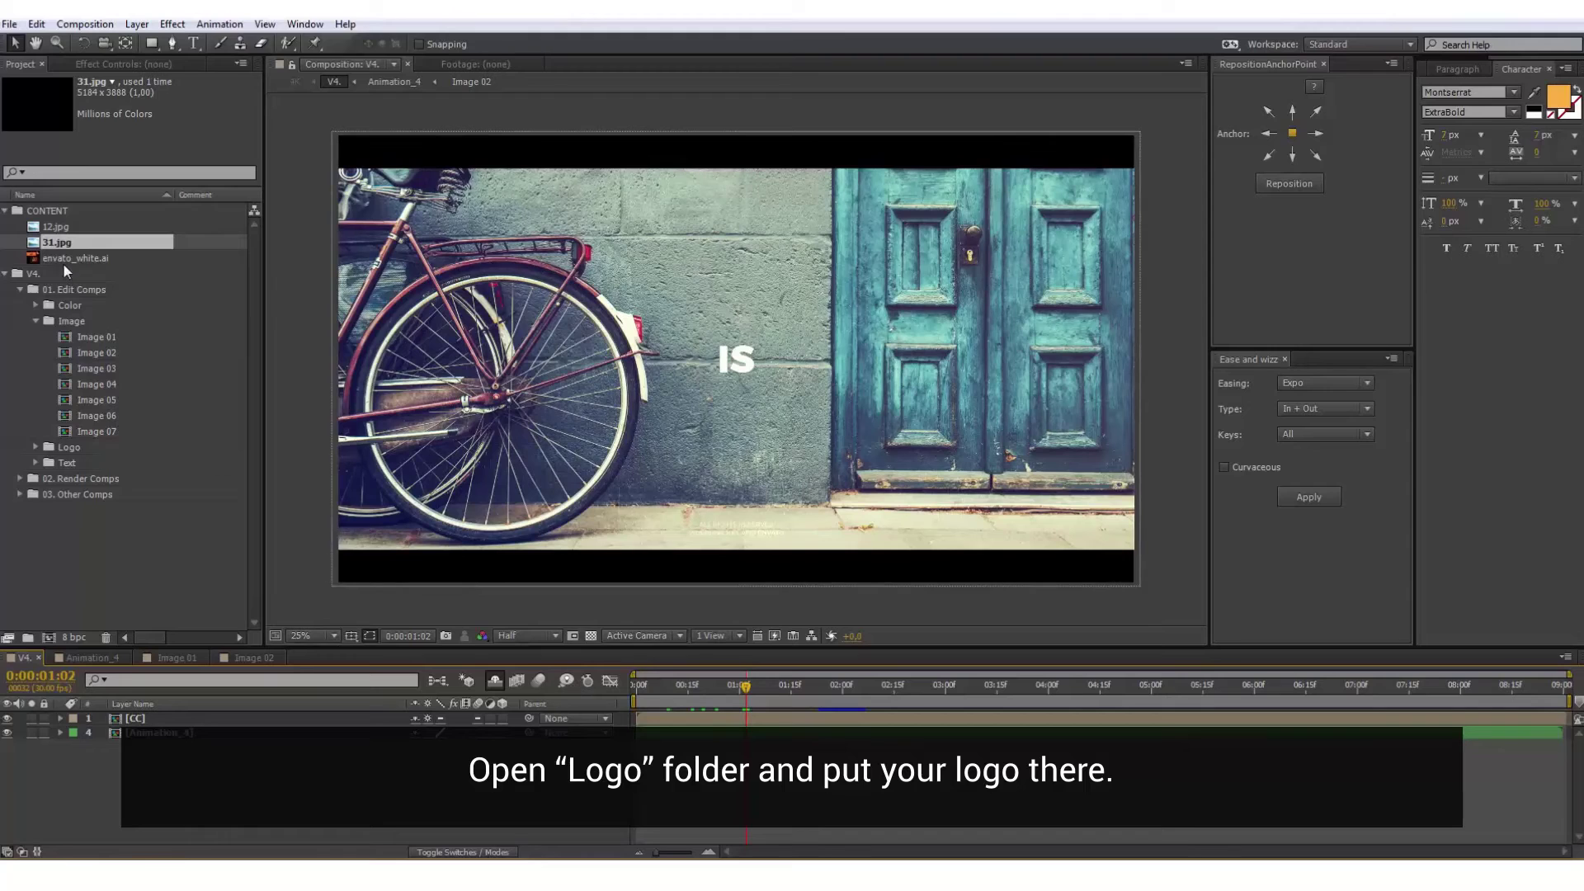
Drag envato_white.ai onto the Logo composition in the Logo folder, then go back to V4.
left_click(36, 321)
left_click(74, 259)
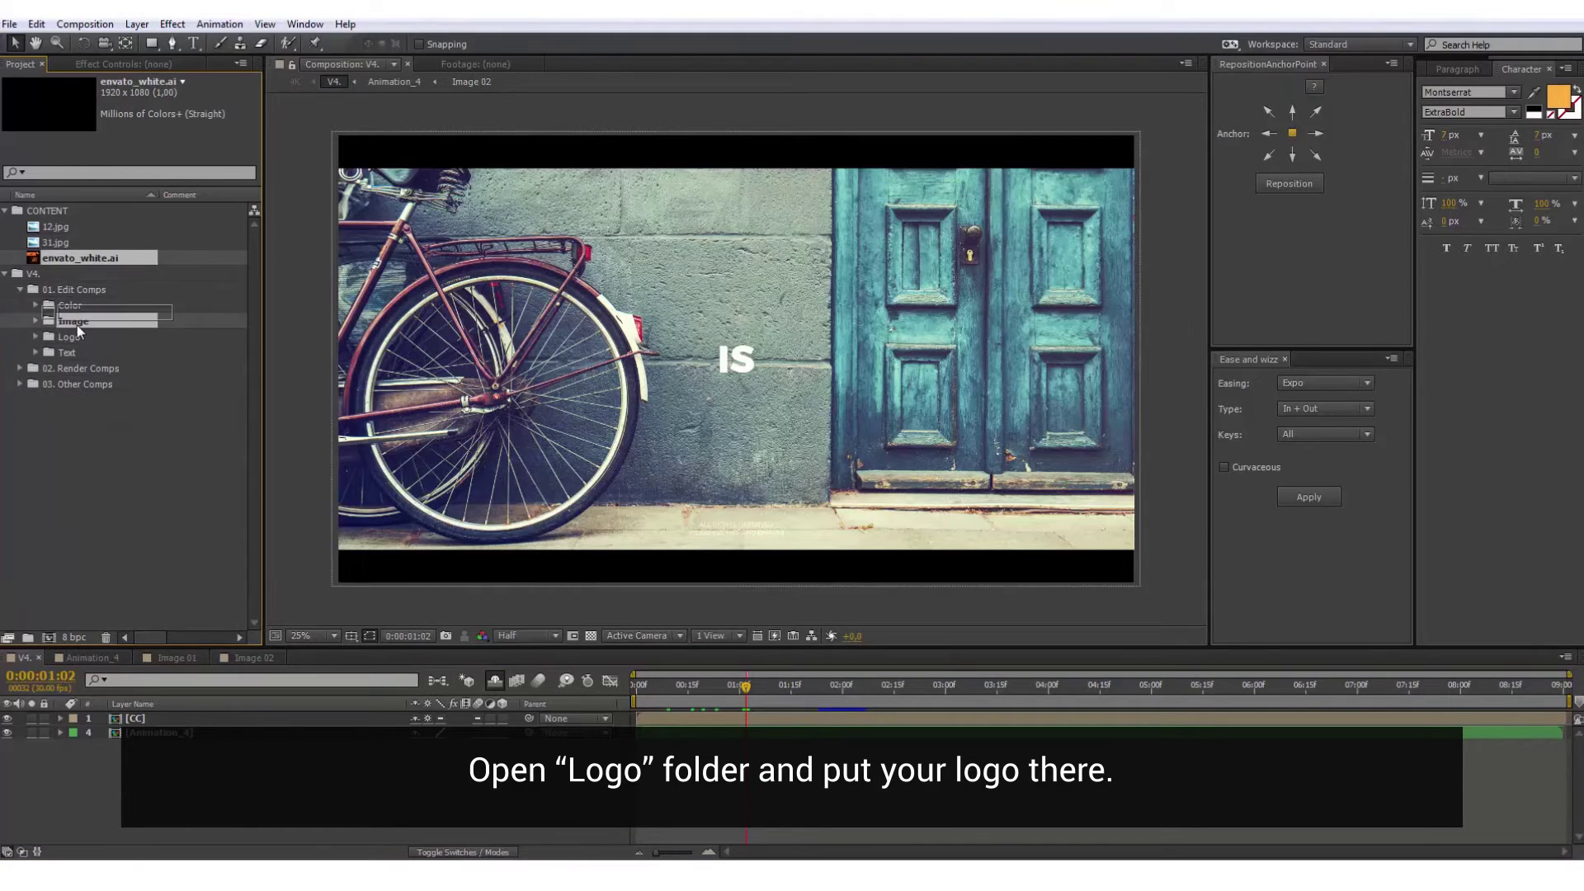
left_click(36, 336)
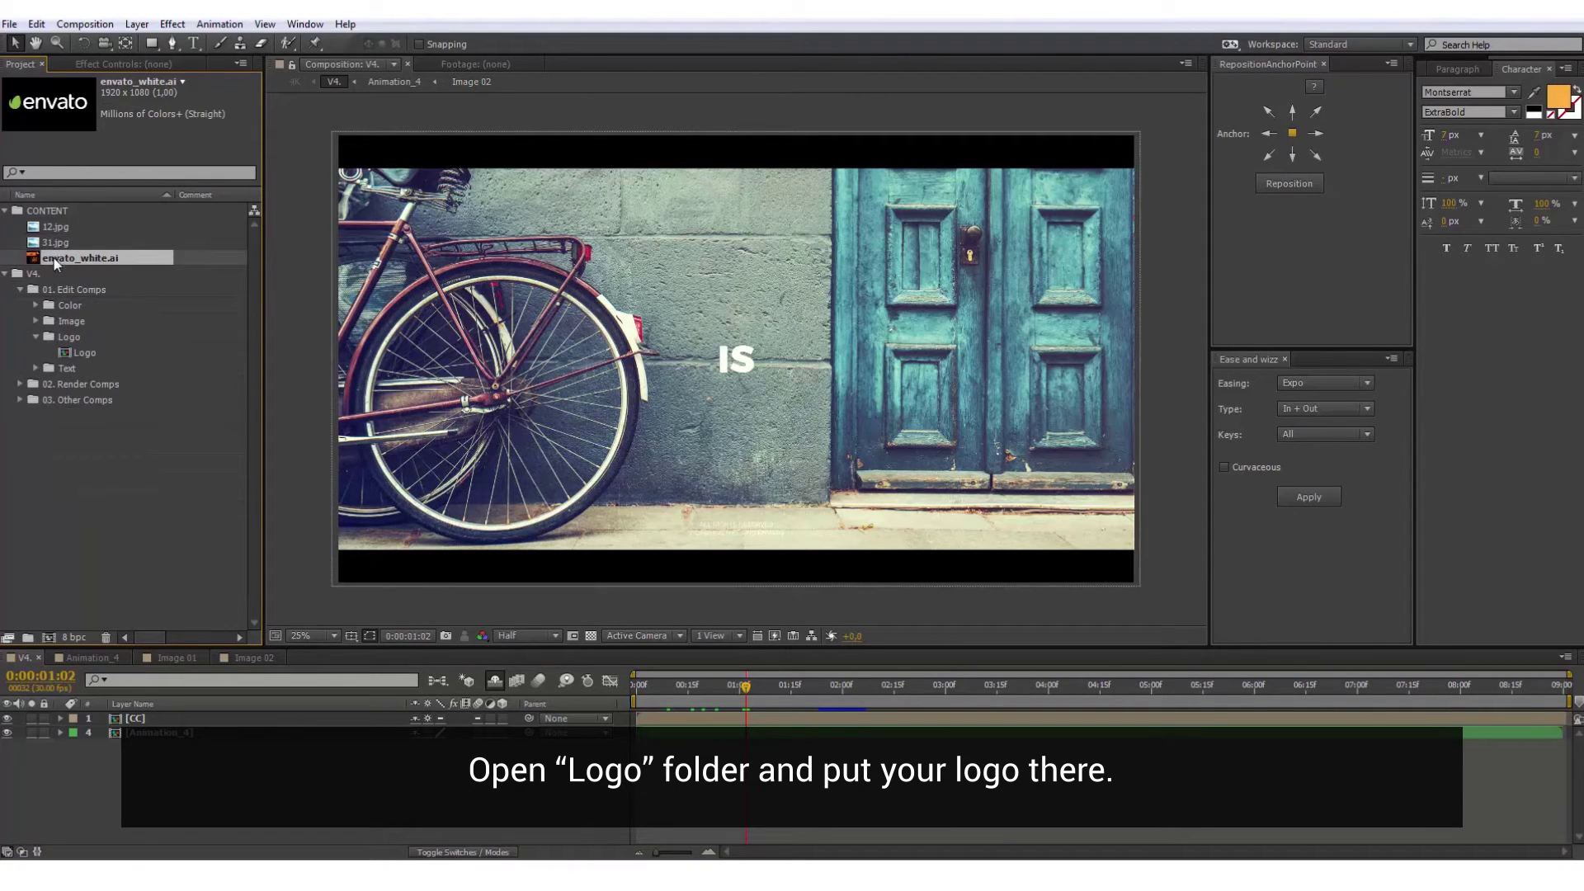
left_click_drag(56, 262, 91, 356)
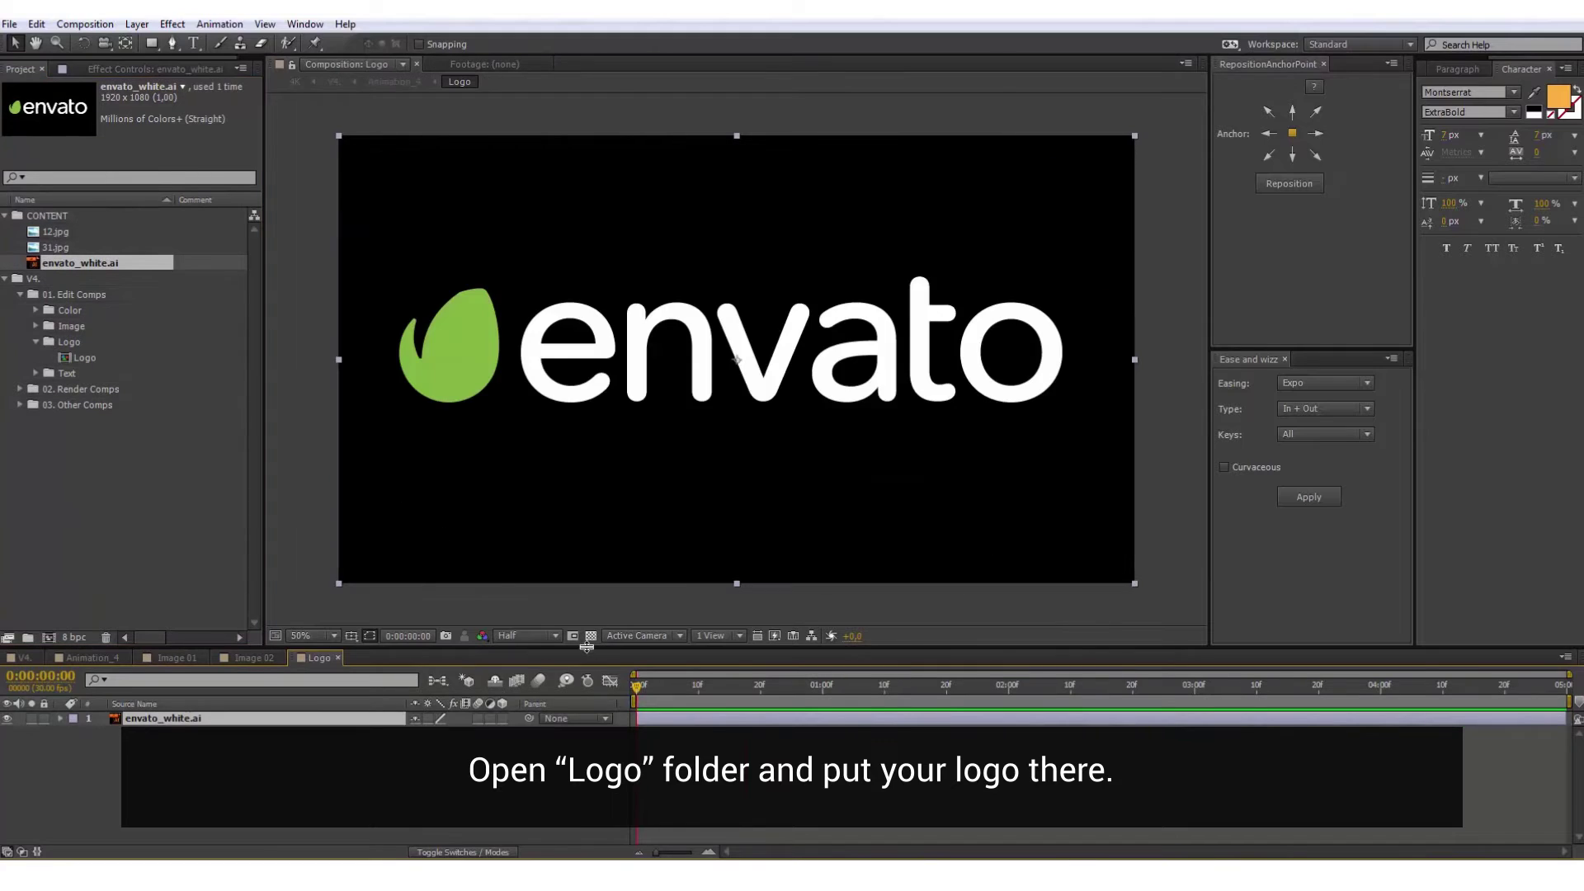
left_click(24, 658)
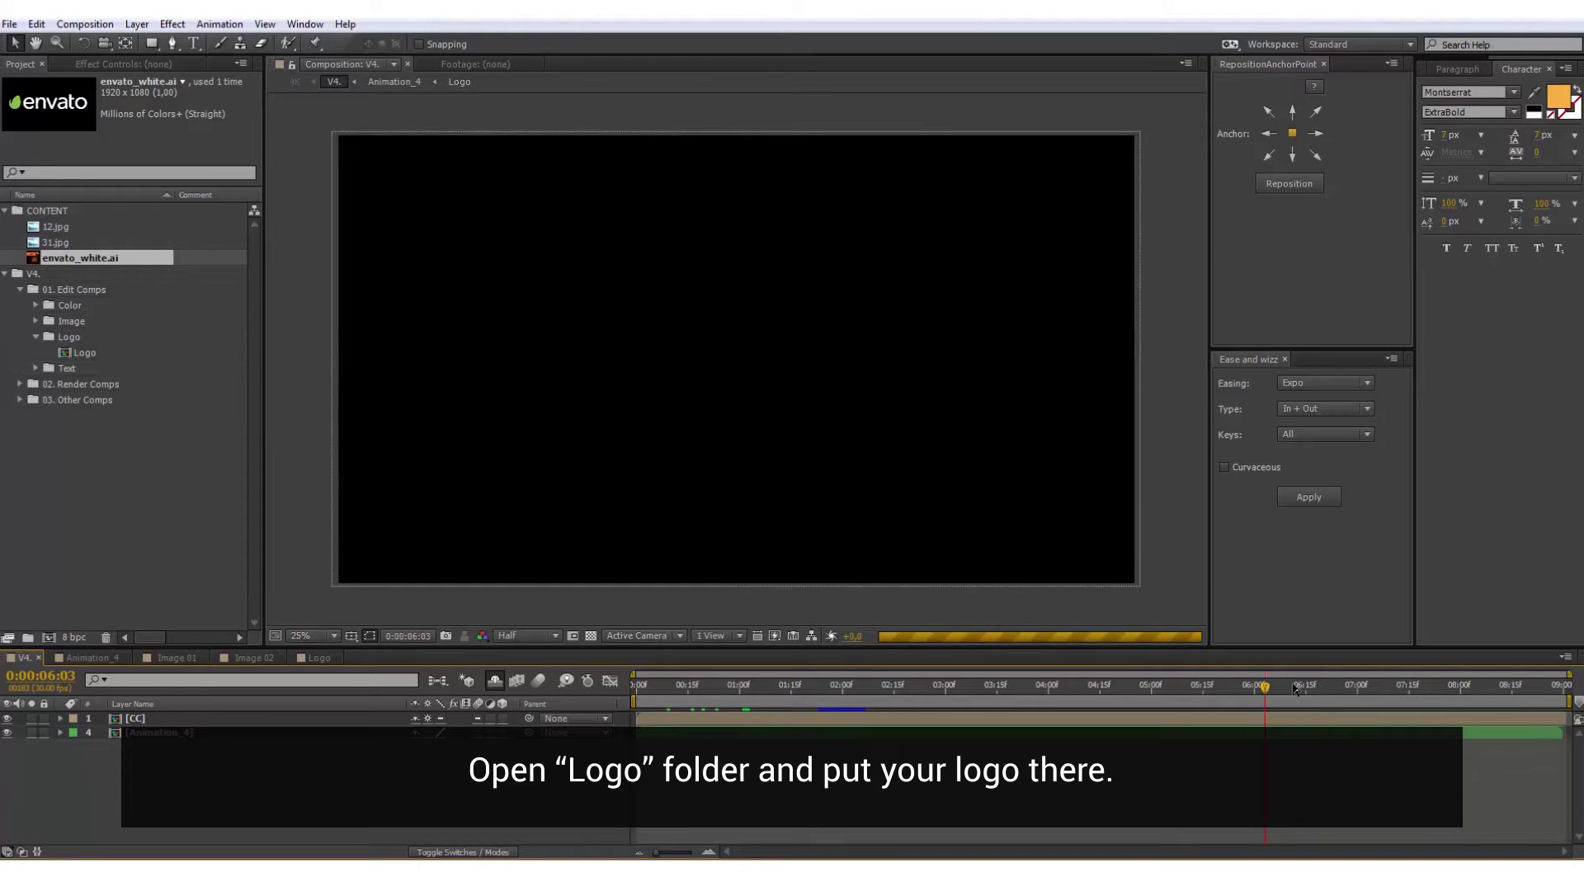
Scrub V4.'s closing shot to check the centred envato logo, then return to the opening frame.
left_click(1209, 687)
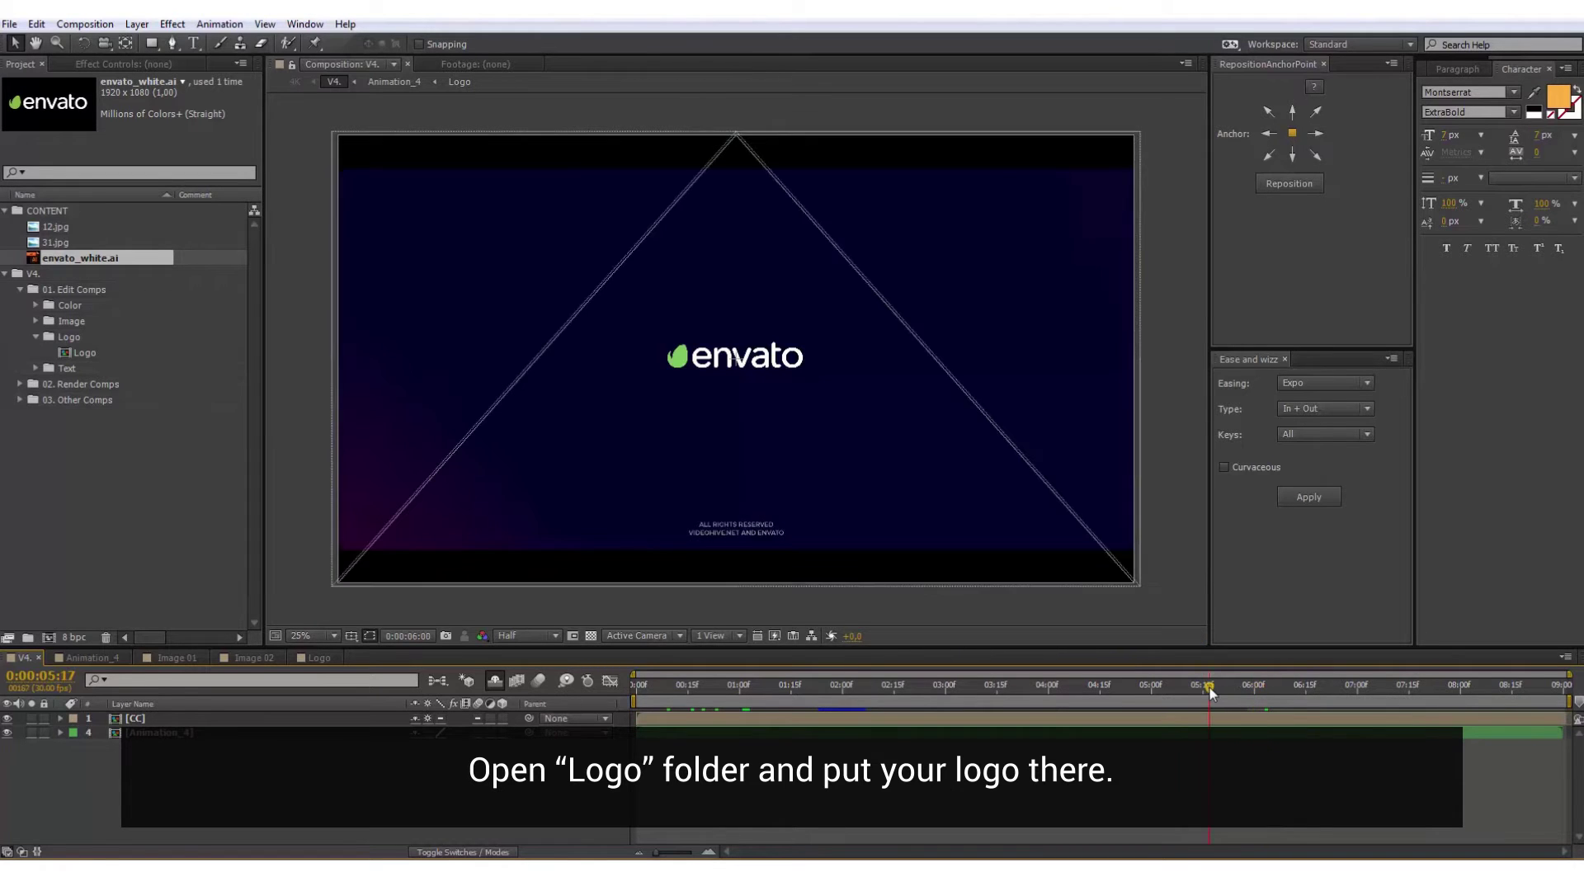
left_click_drag(1209, 686, 1344, 686)
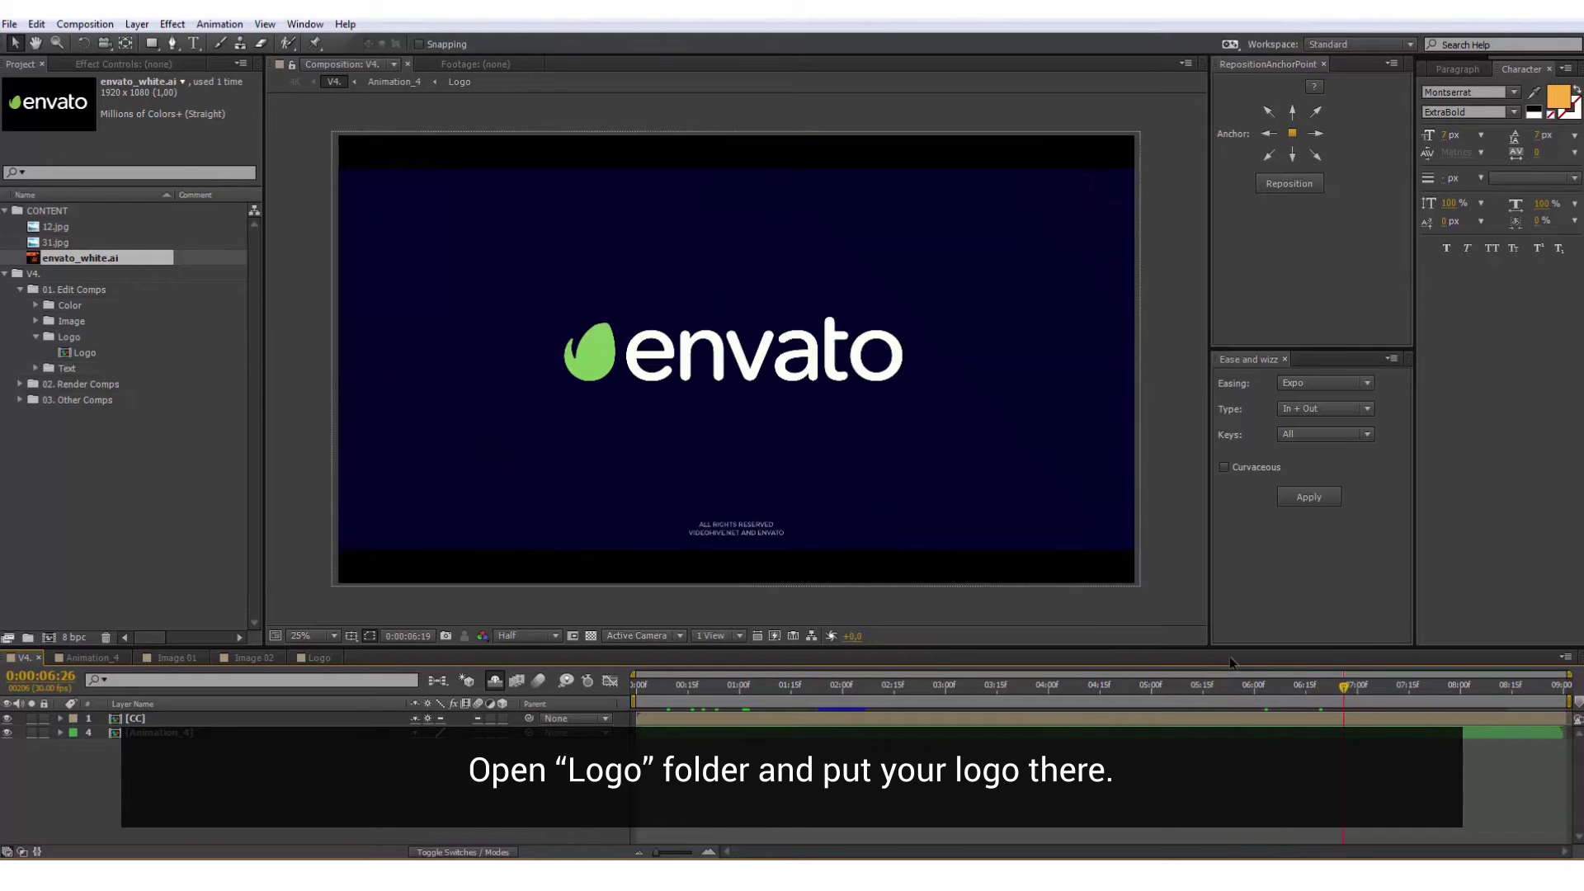
left_click(35, 336)
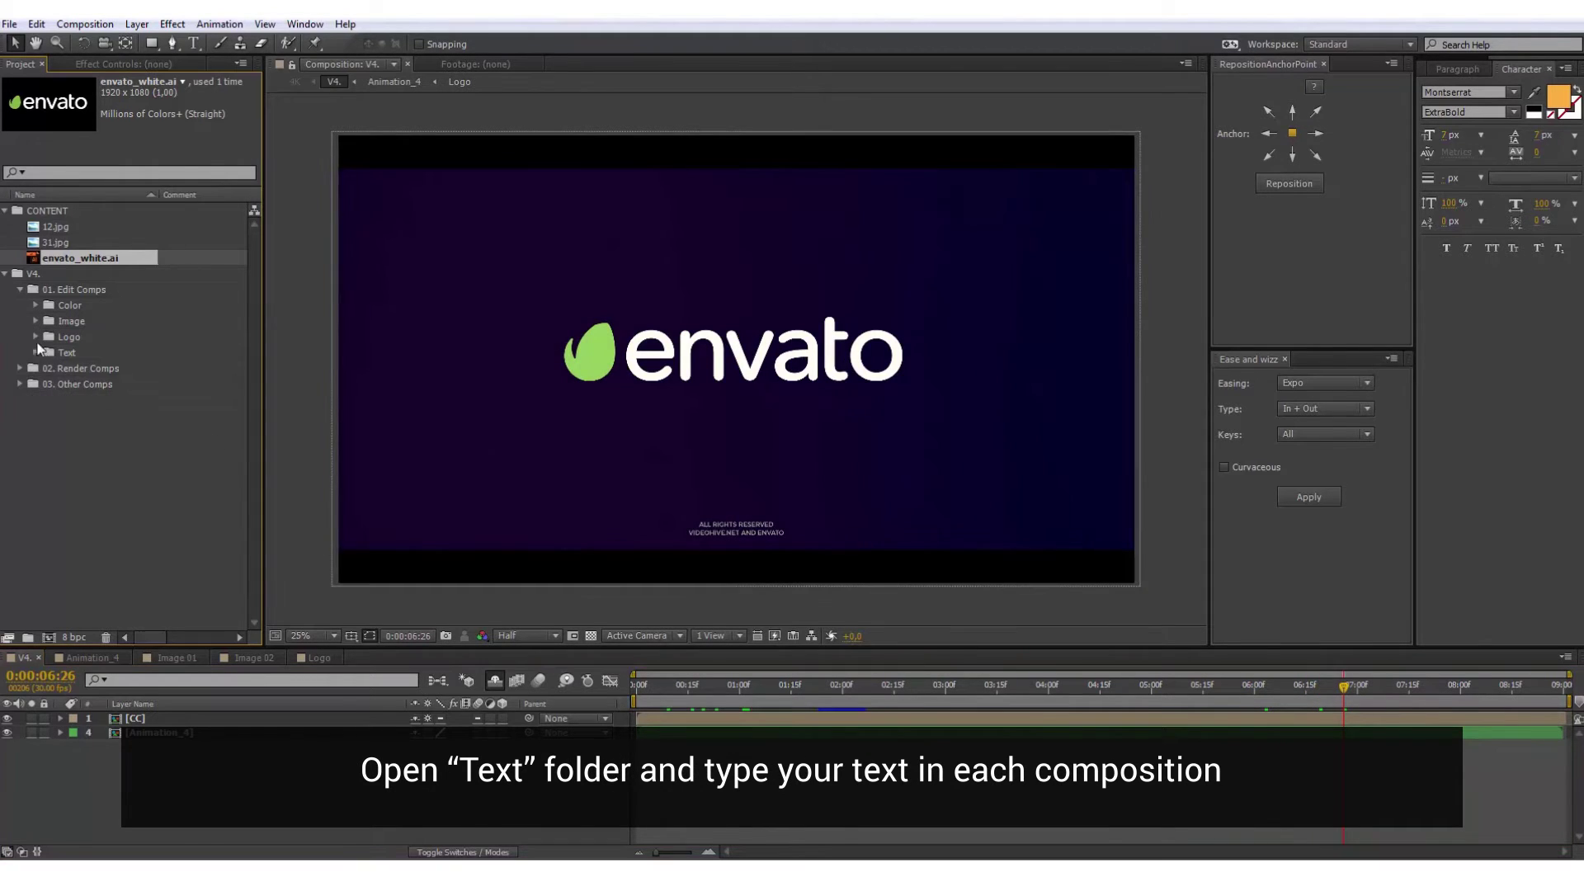
left_click_drag(670, 689, 691, 689)
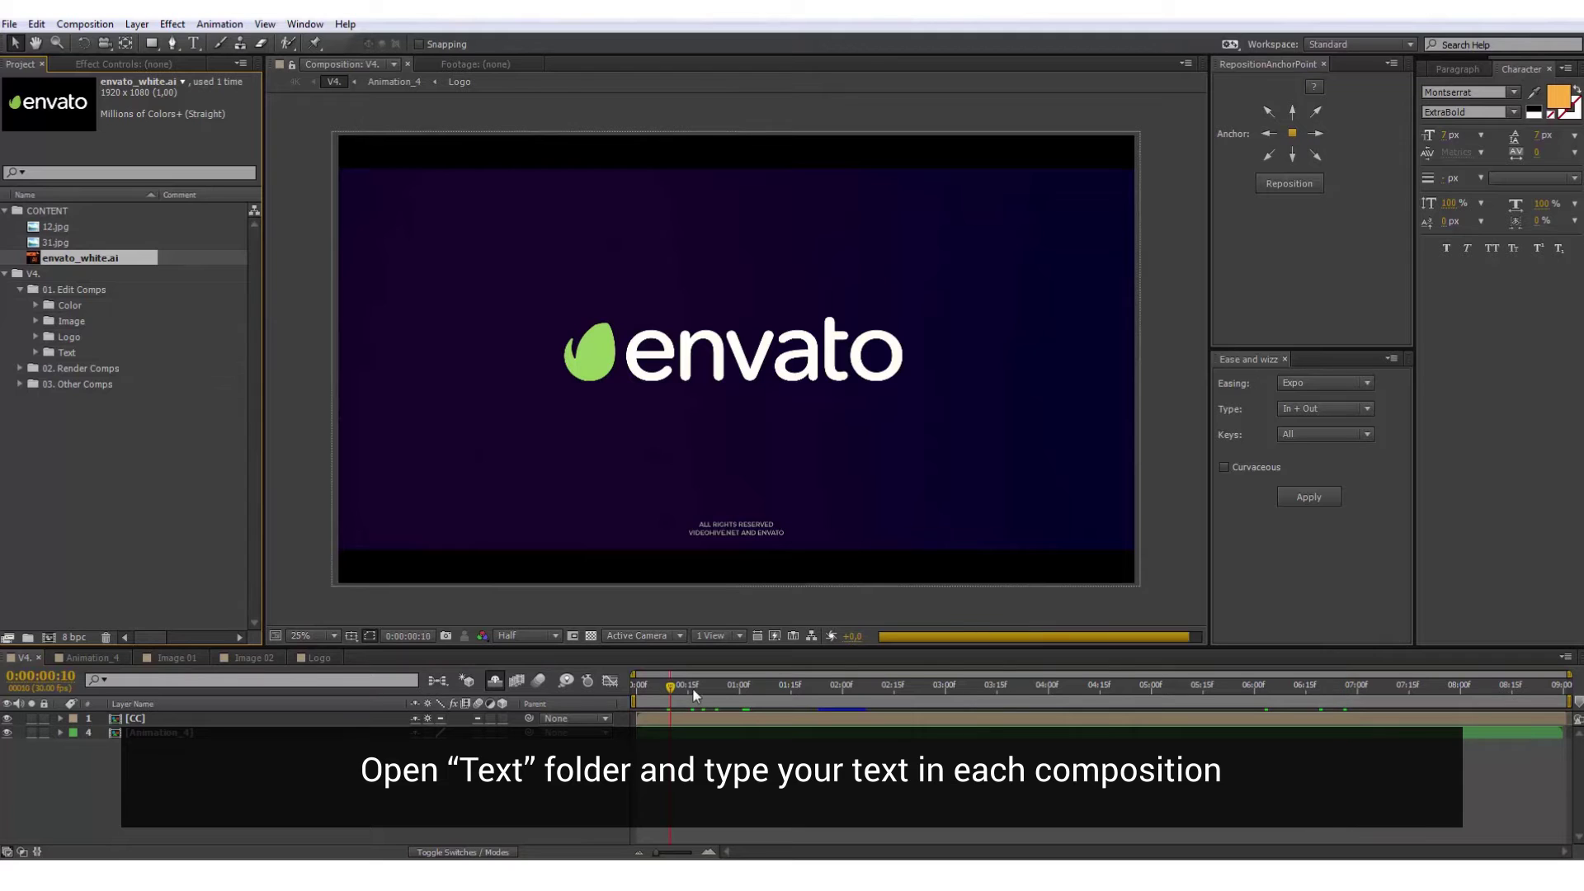
In the Text_01 composition, replace the title THIS with TEXT 1.
left_click(37, 351)
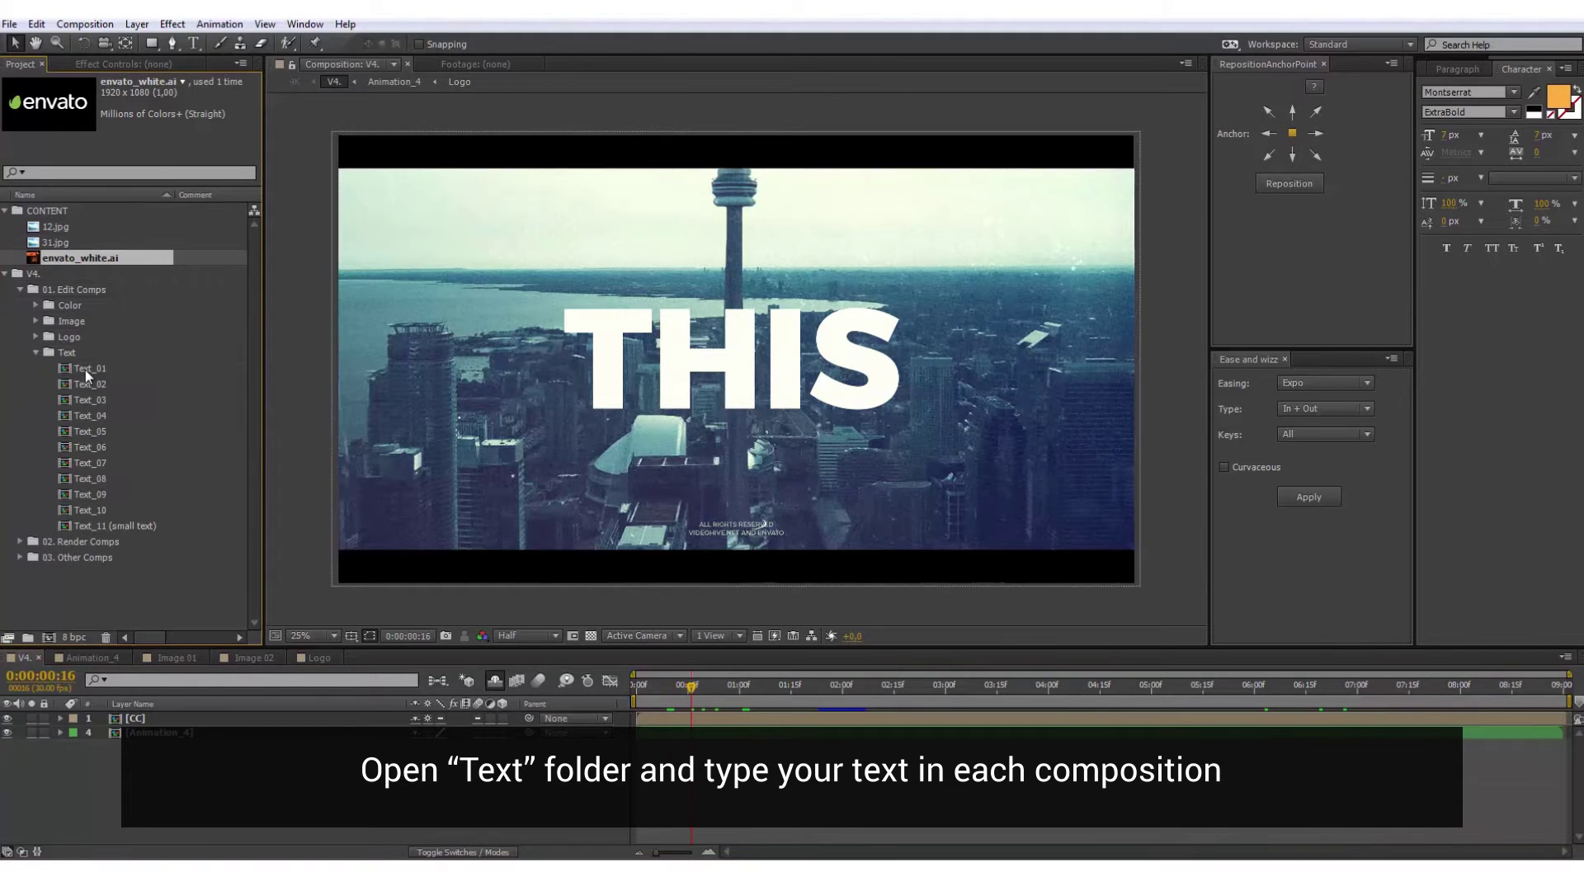
double_click(85, 368)
left_click(923, 685)
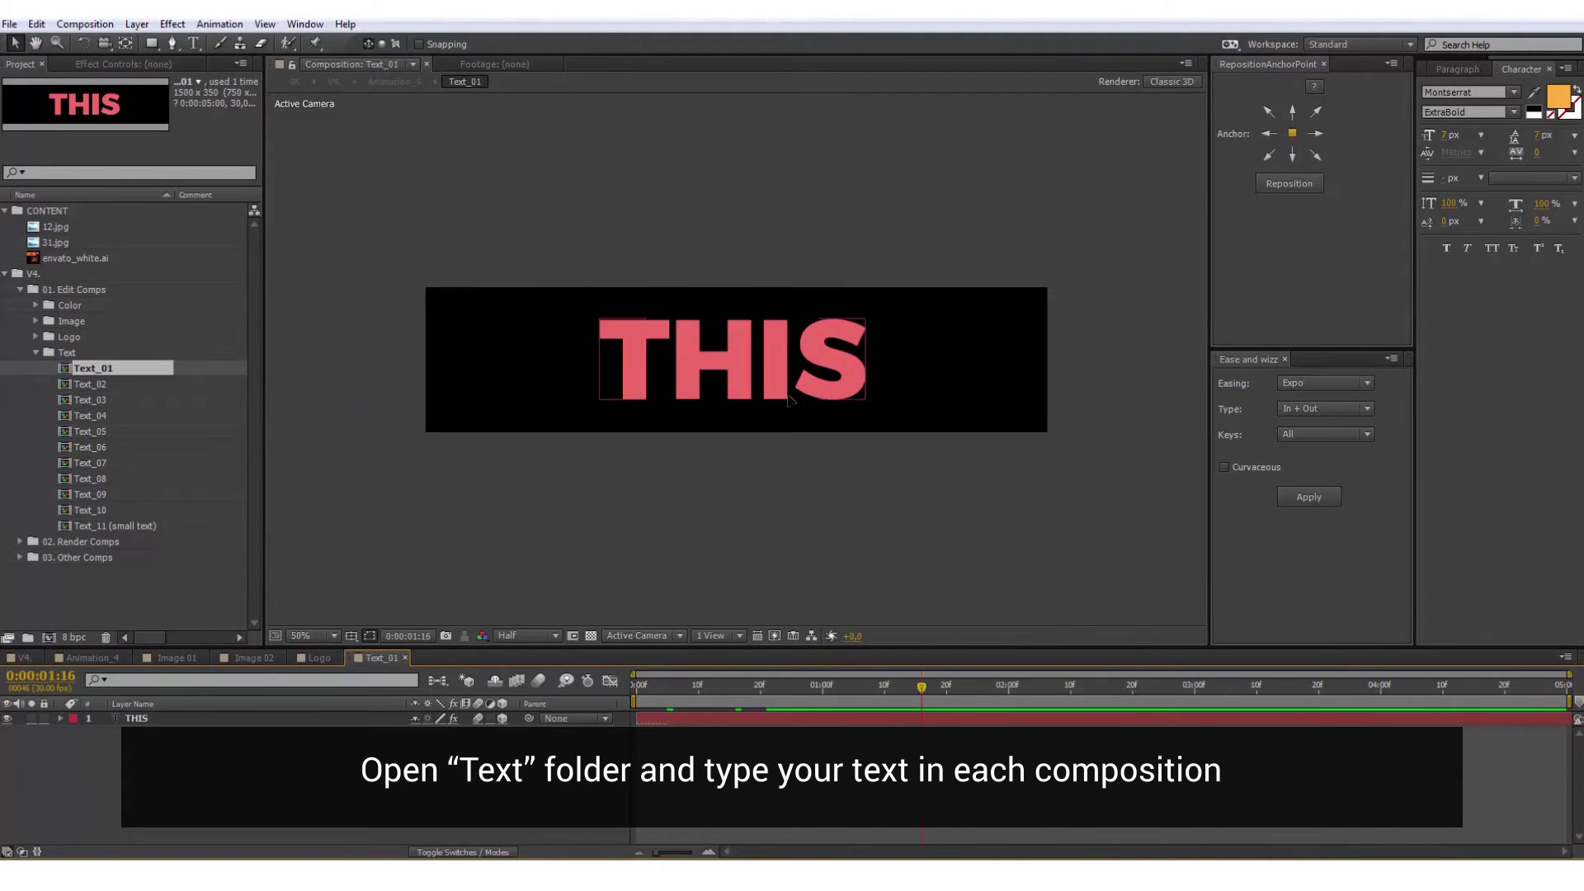
double_click(789, 398)
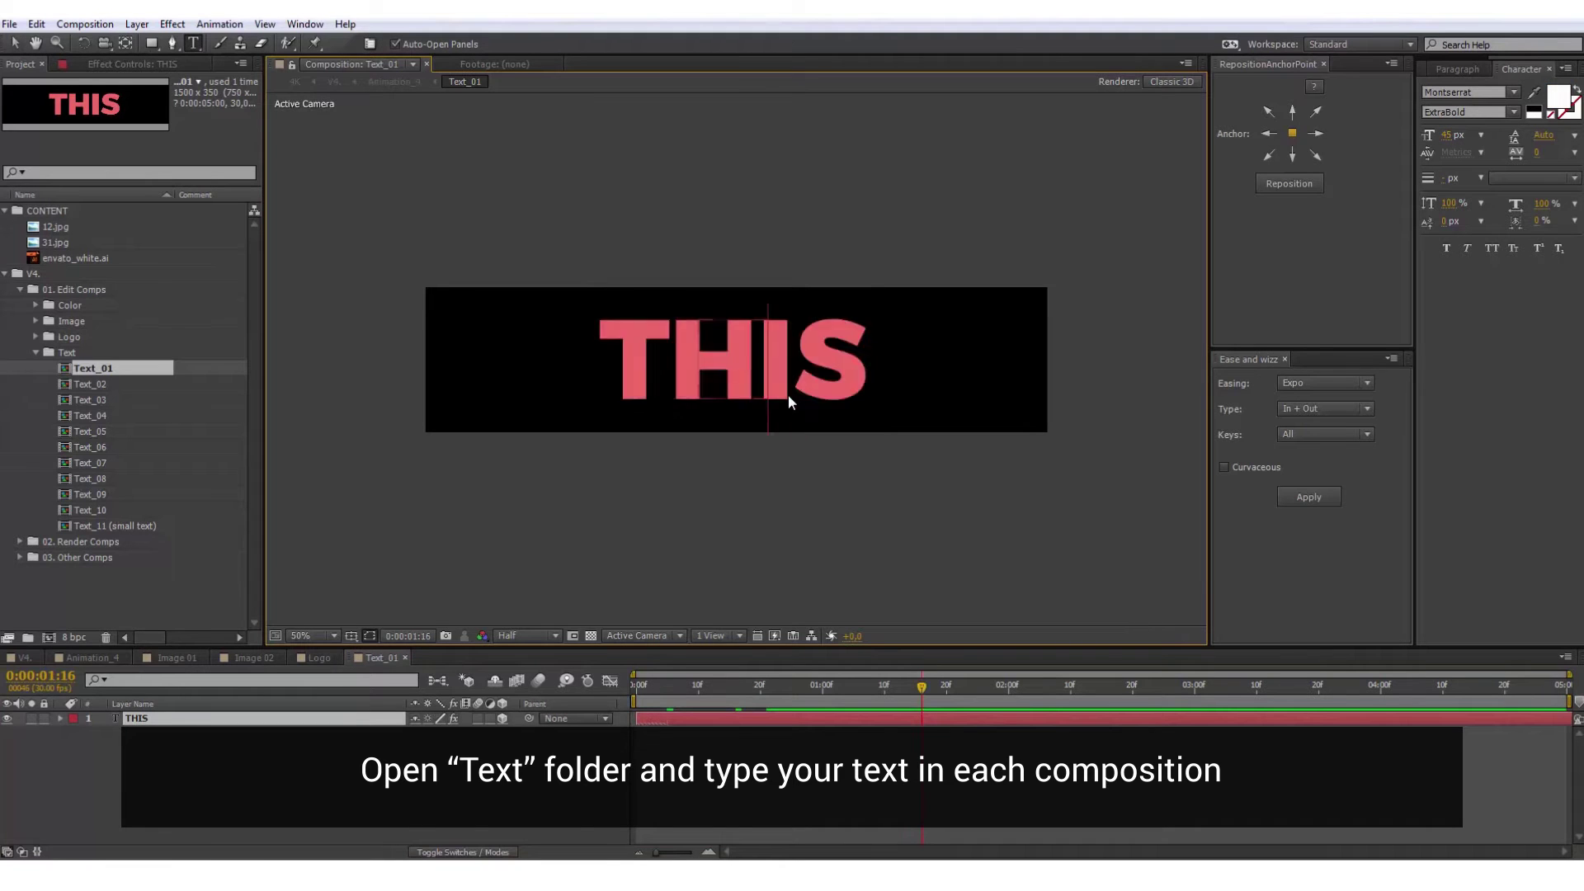
type("TEXT 1")
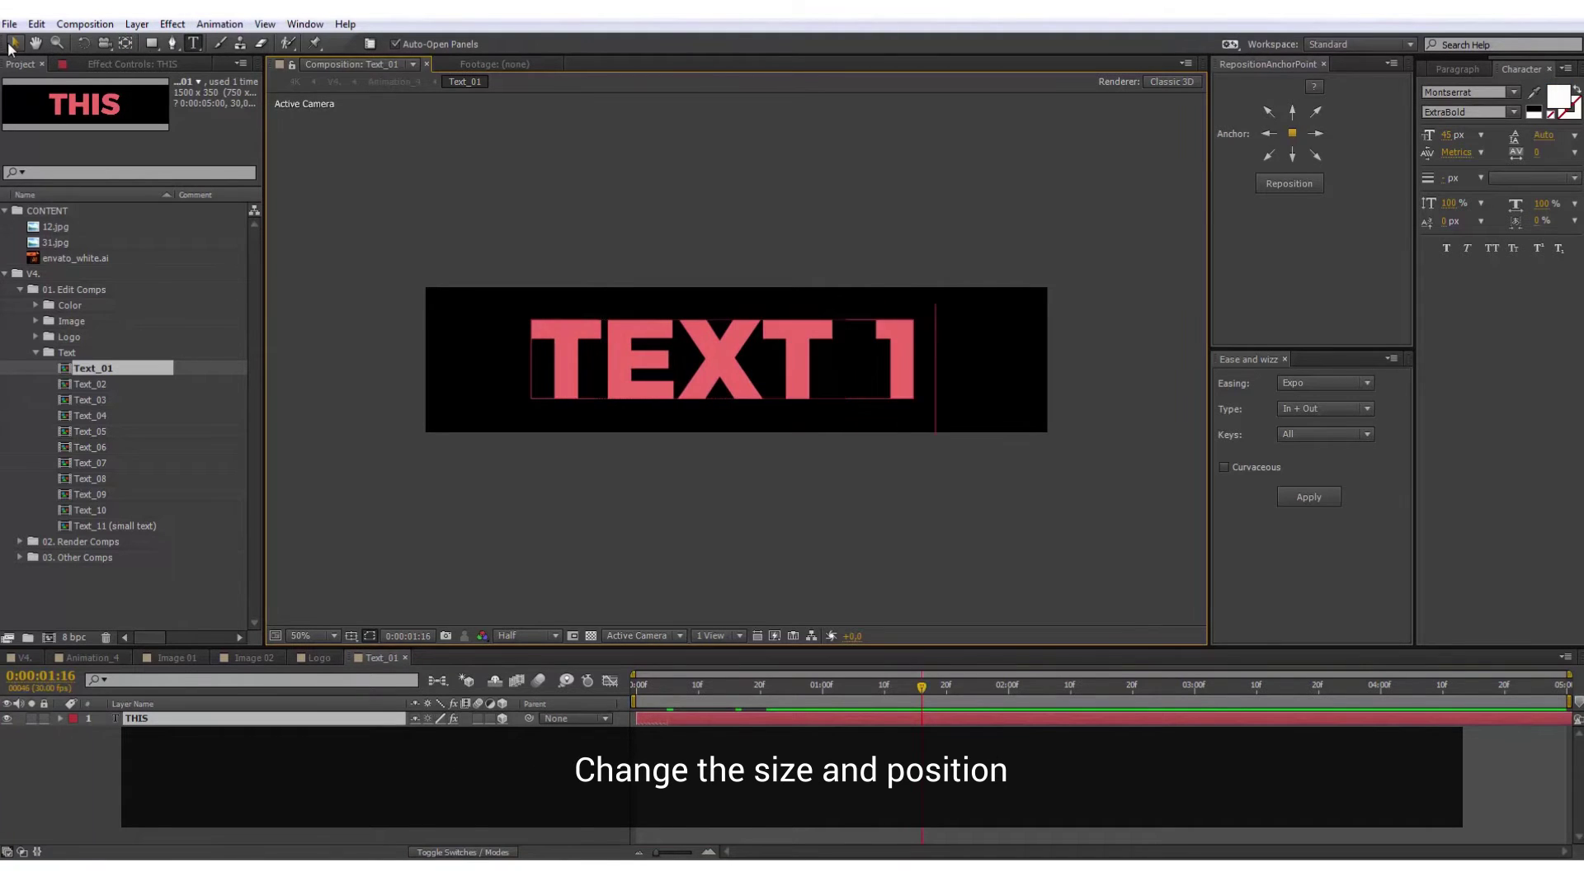
left_click(12, 45)
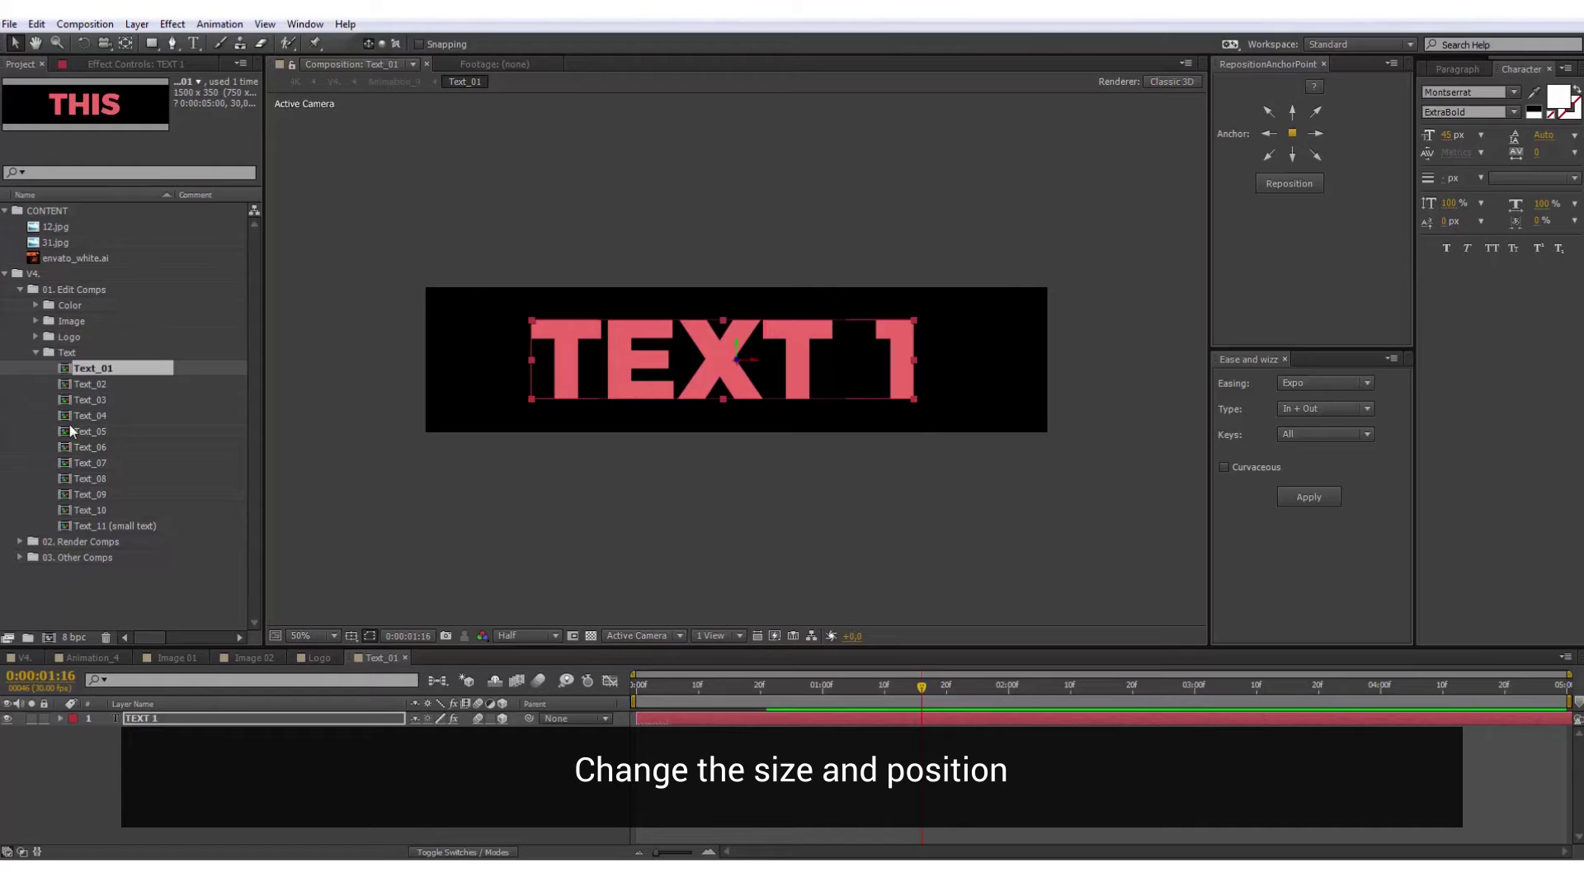
Preview TEXT 1 in V4., lower its Scale slightly in Text_01, and check it in Animation_4.
left_click(23, 657)
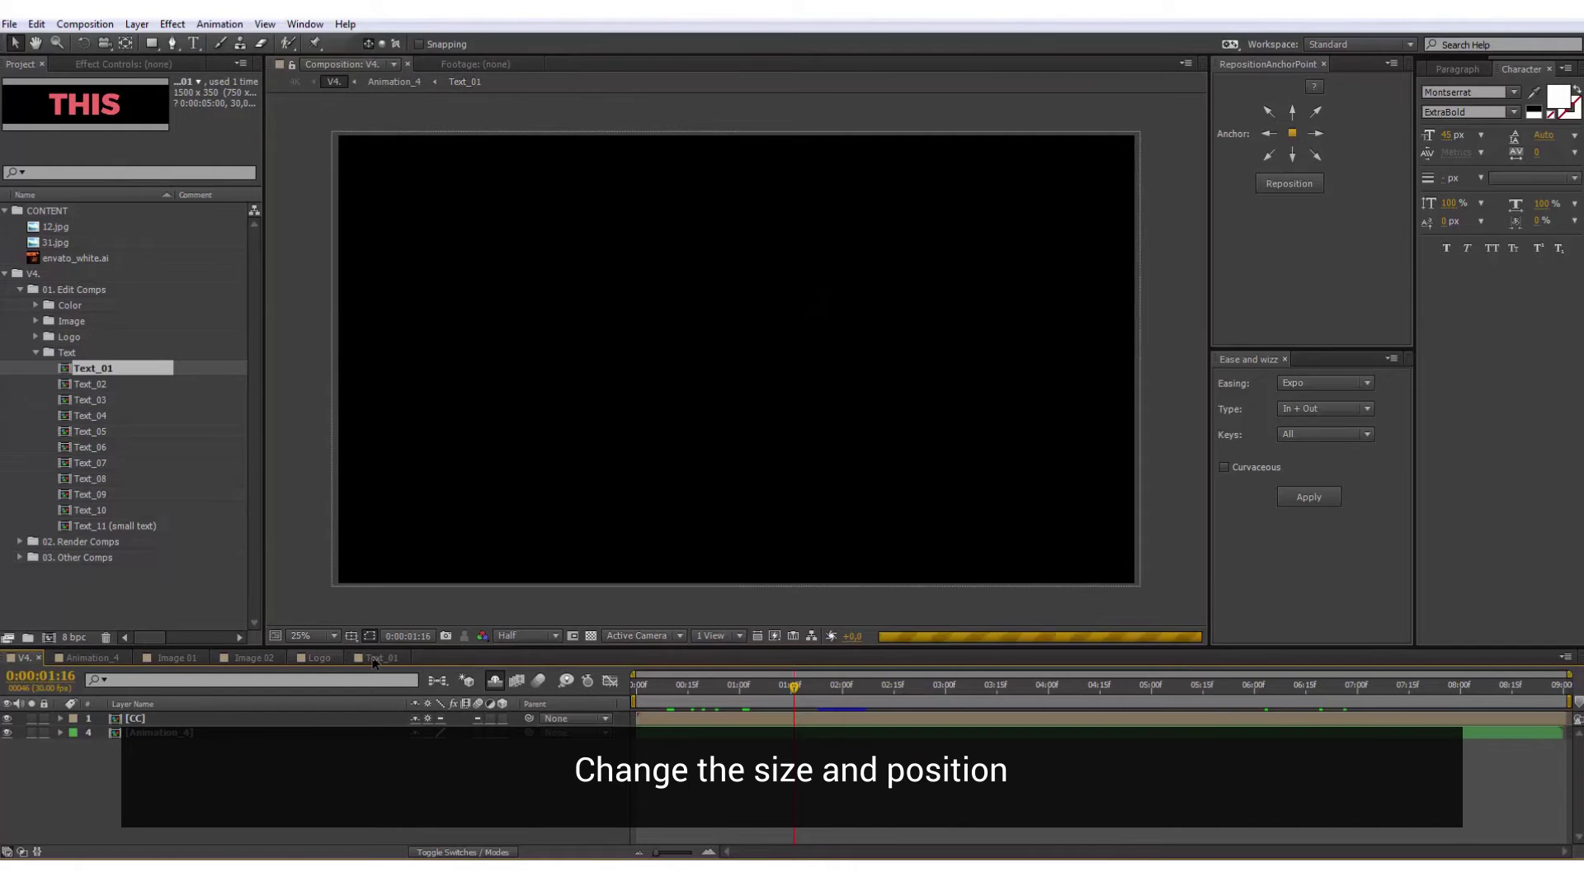
left_click(692, 688)
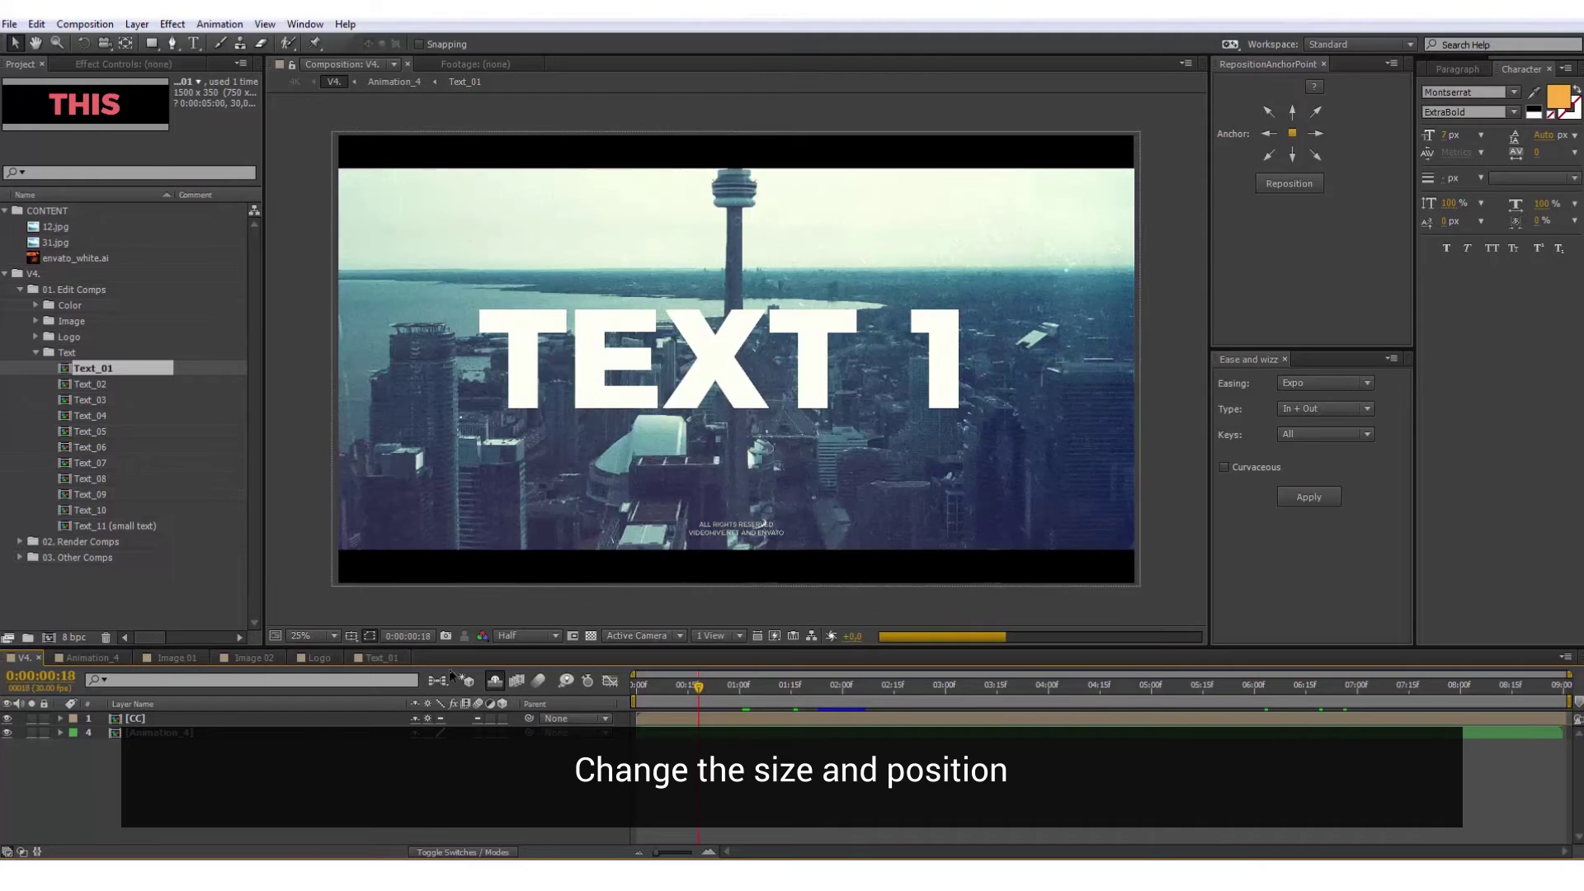
left_click(376, 658)
key("s")
left_click_drag(426, 734, 42, 660)
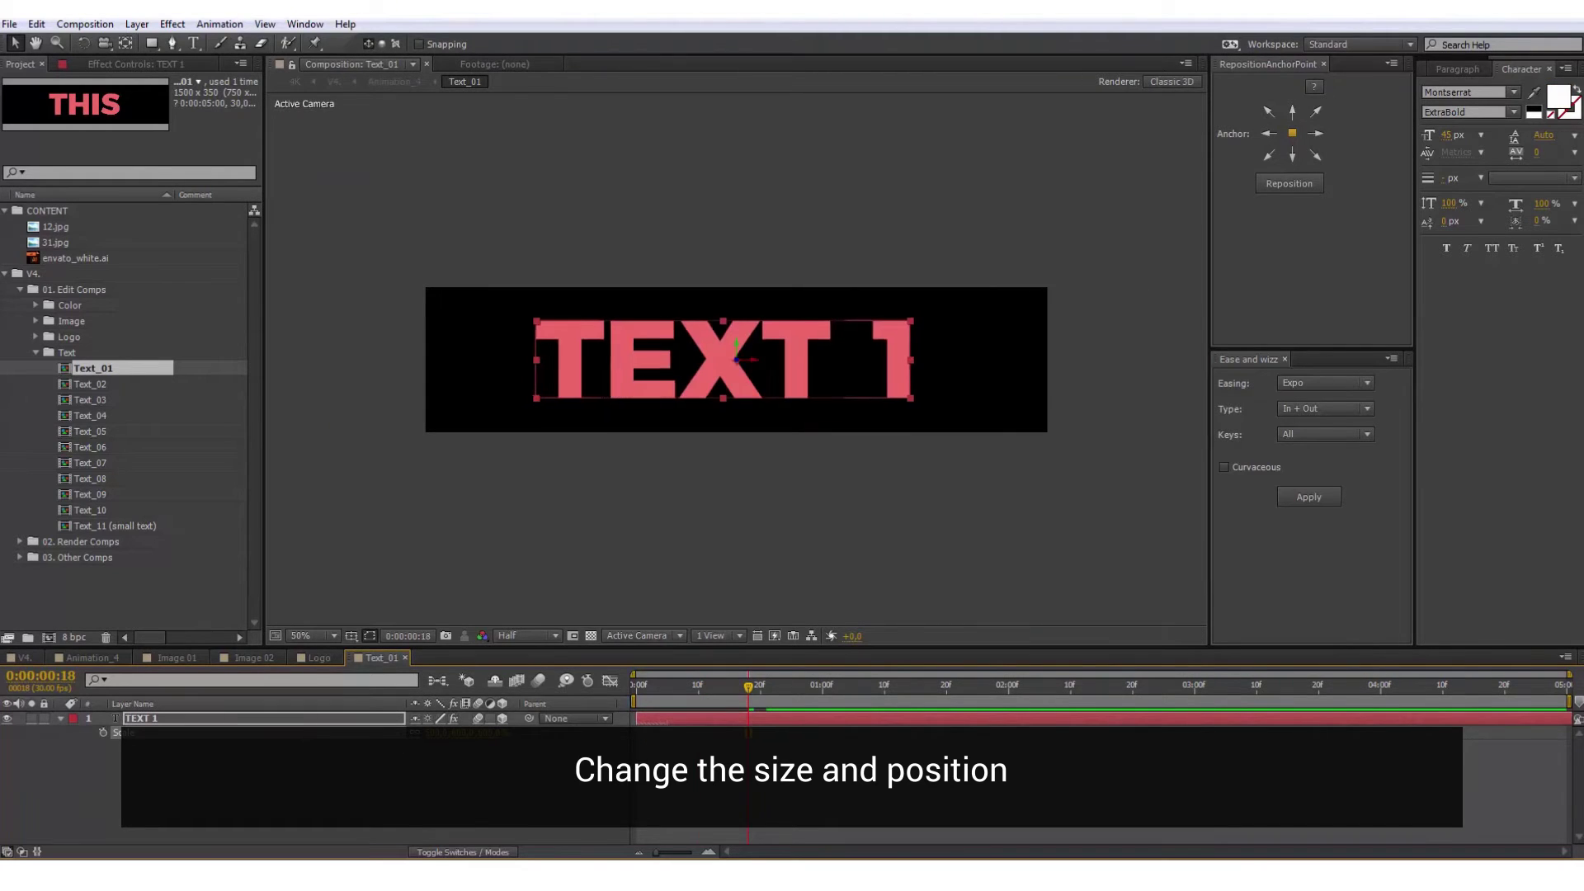
left_click(77, 656)
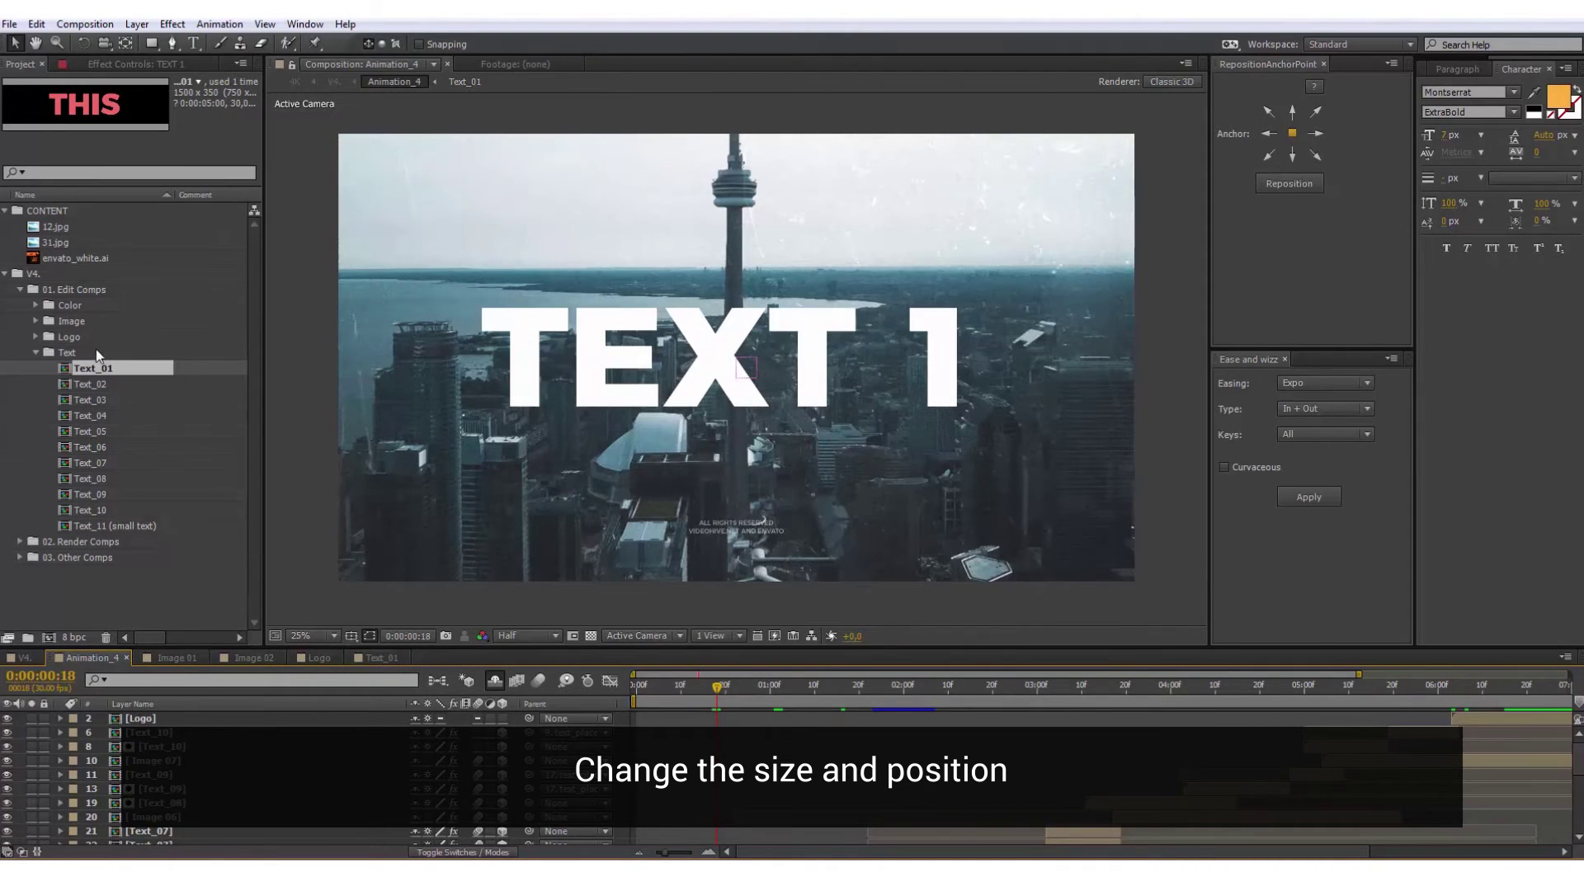
In the Text_02 composition, replace the title IS with TEXT 2.
double_click(96, 383)
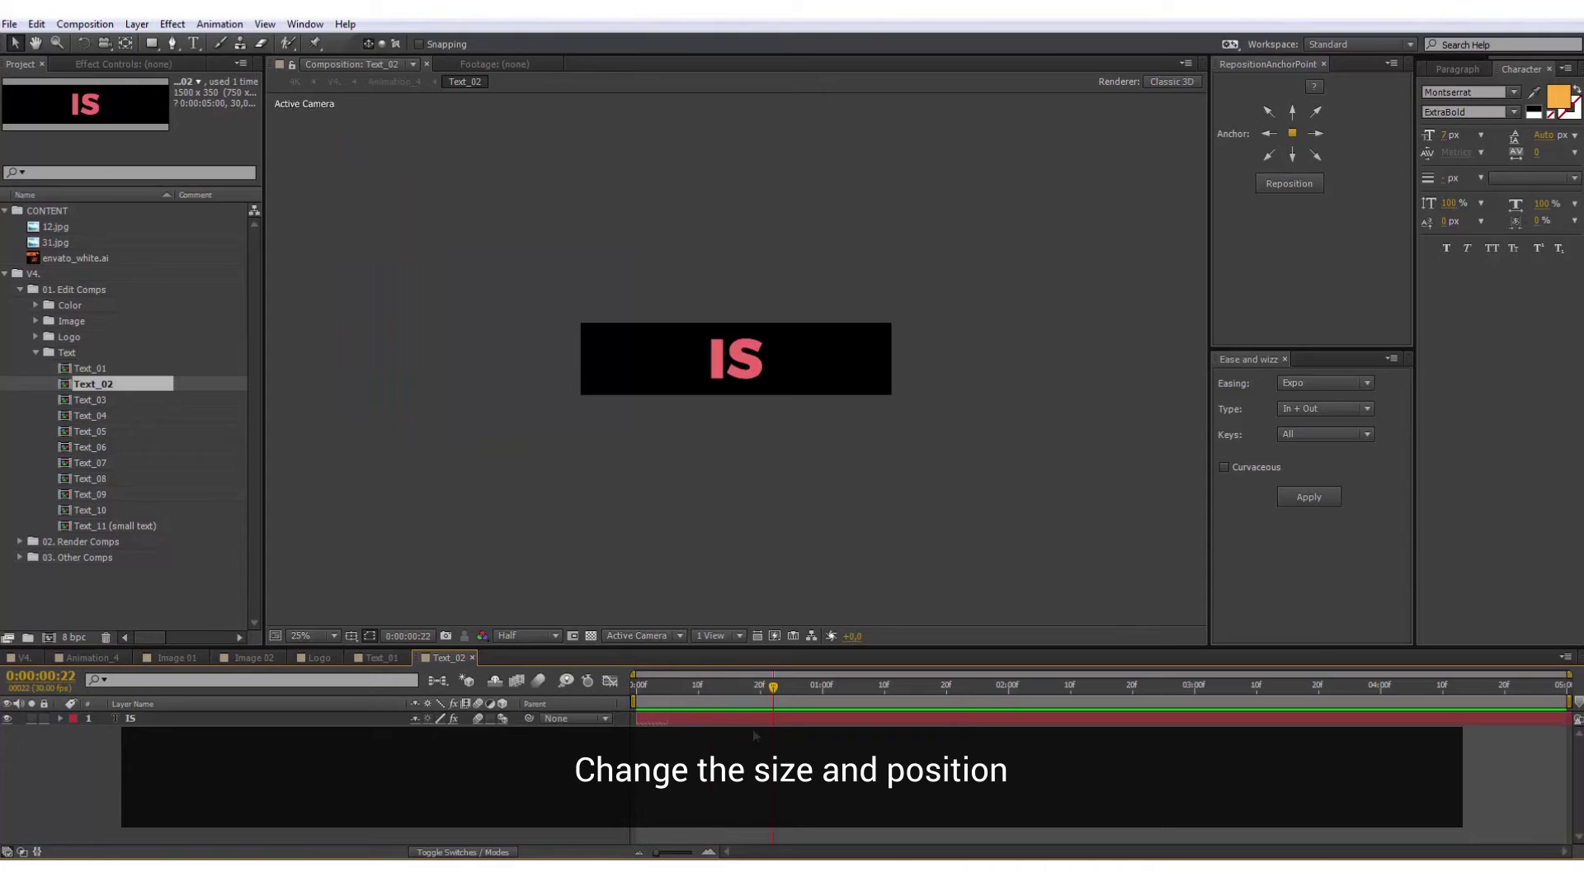
double_click(754, 720)
type("TEXT 2")
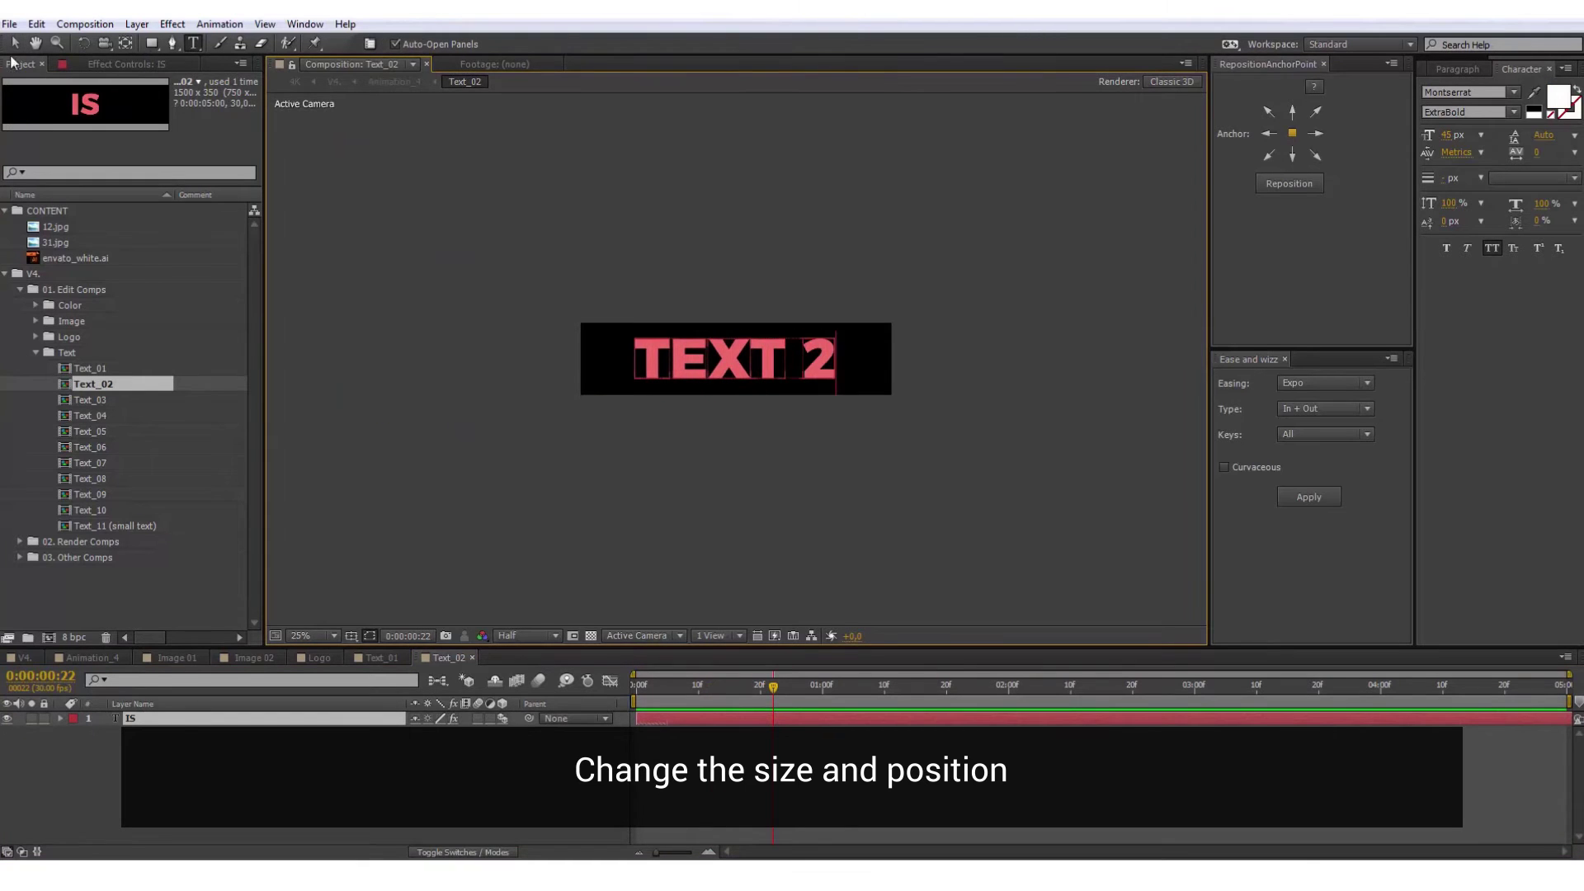
left_click(14, 43)
Scrub V4. from the TEXT 1 city shot forward to TEXT 2 over the bicycle.
left_click(25, 657)
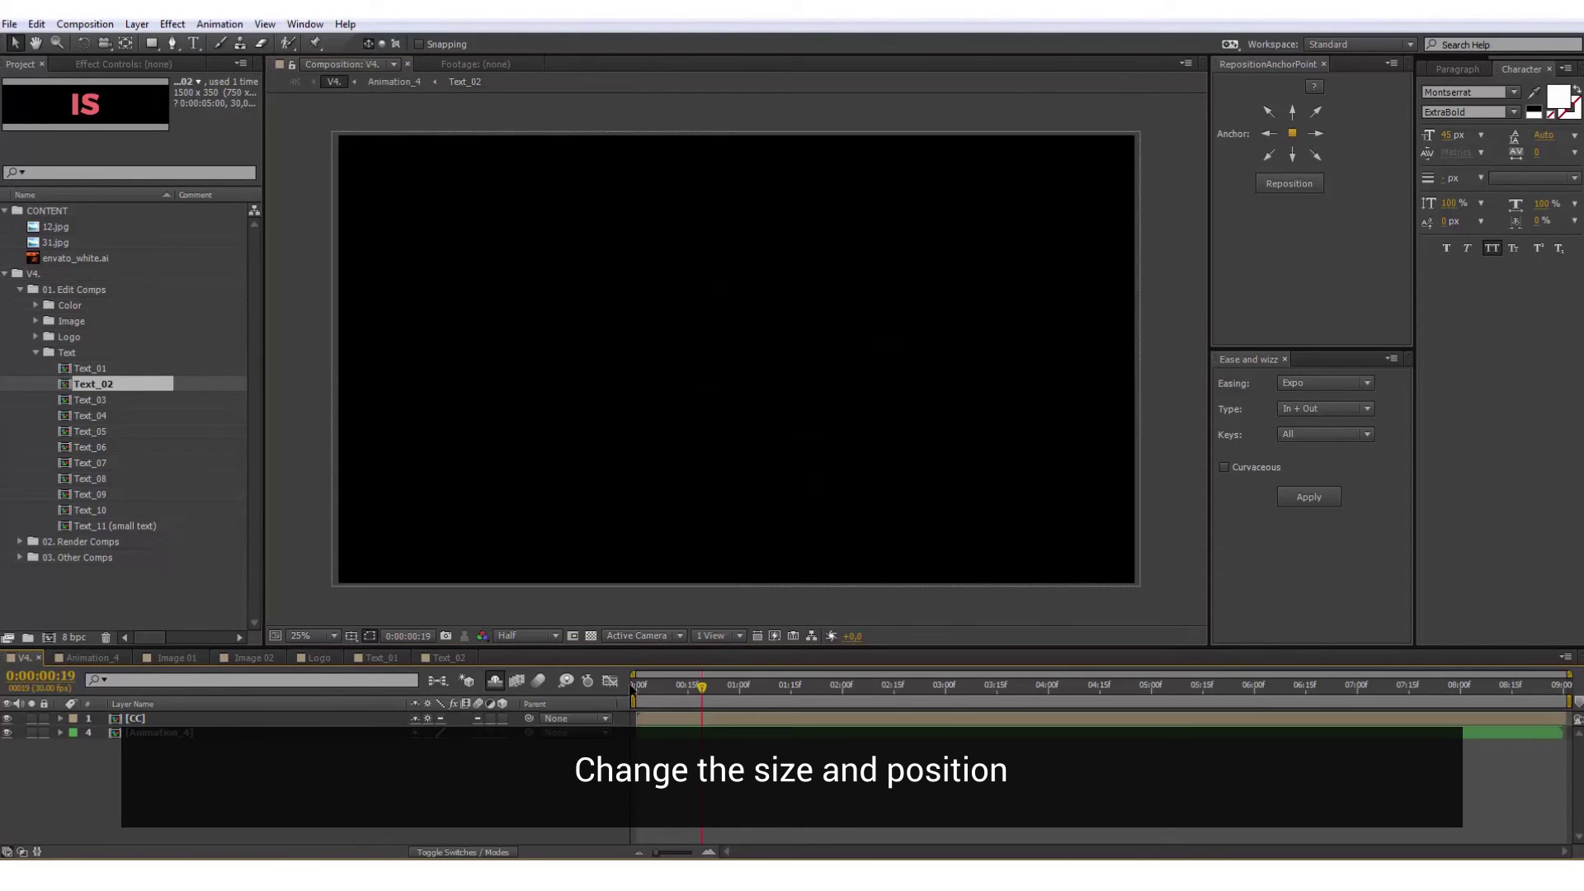
left_click(675, 686)
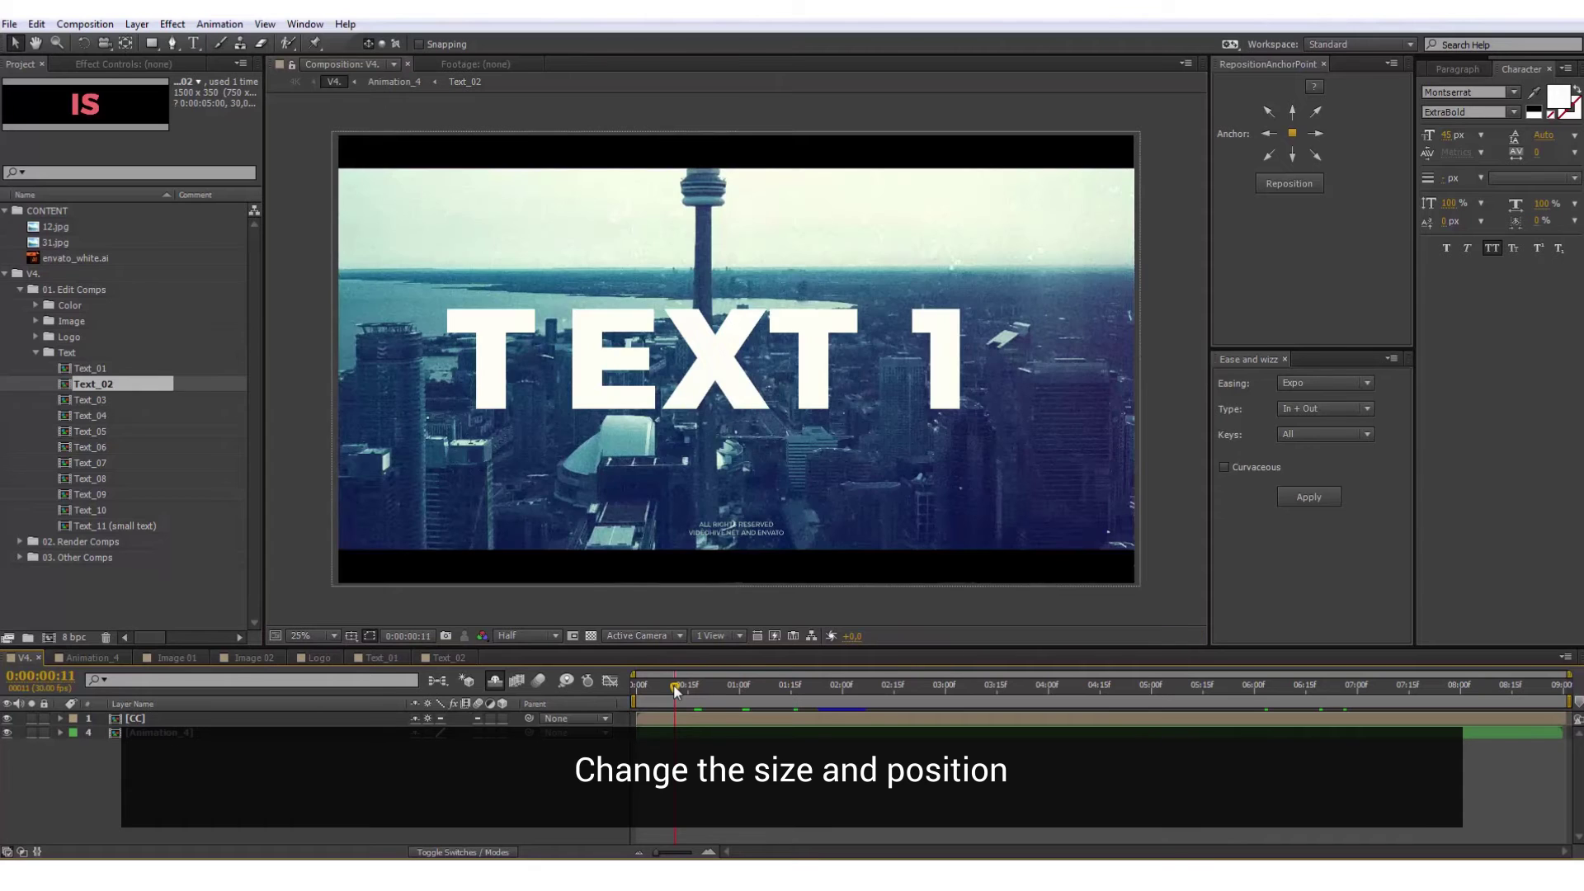
left_click_drag(675, 690, 716, 695)
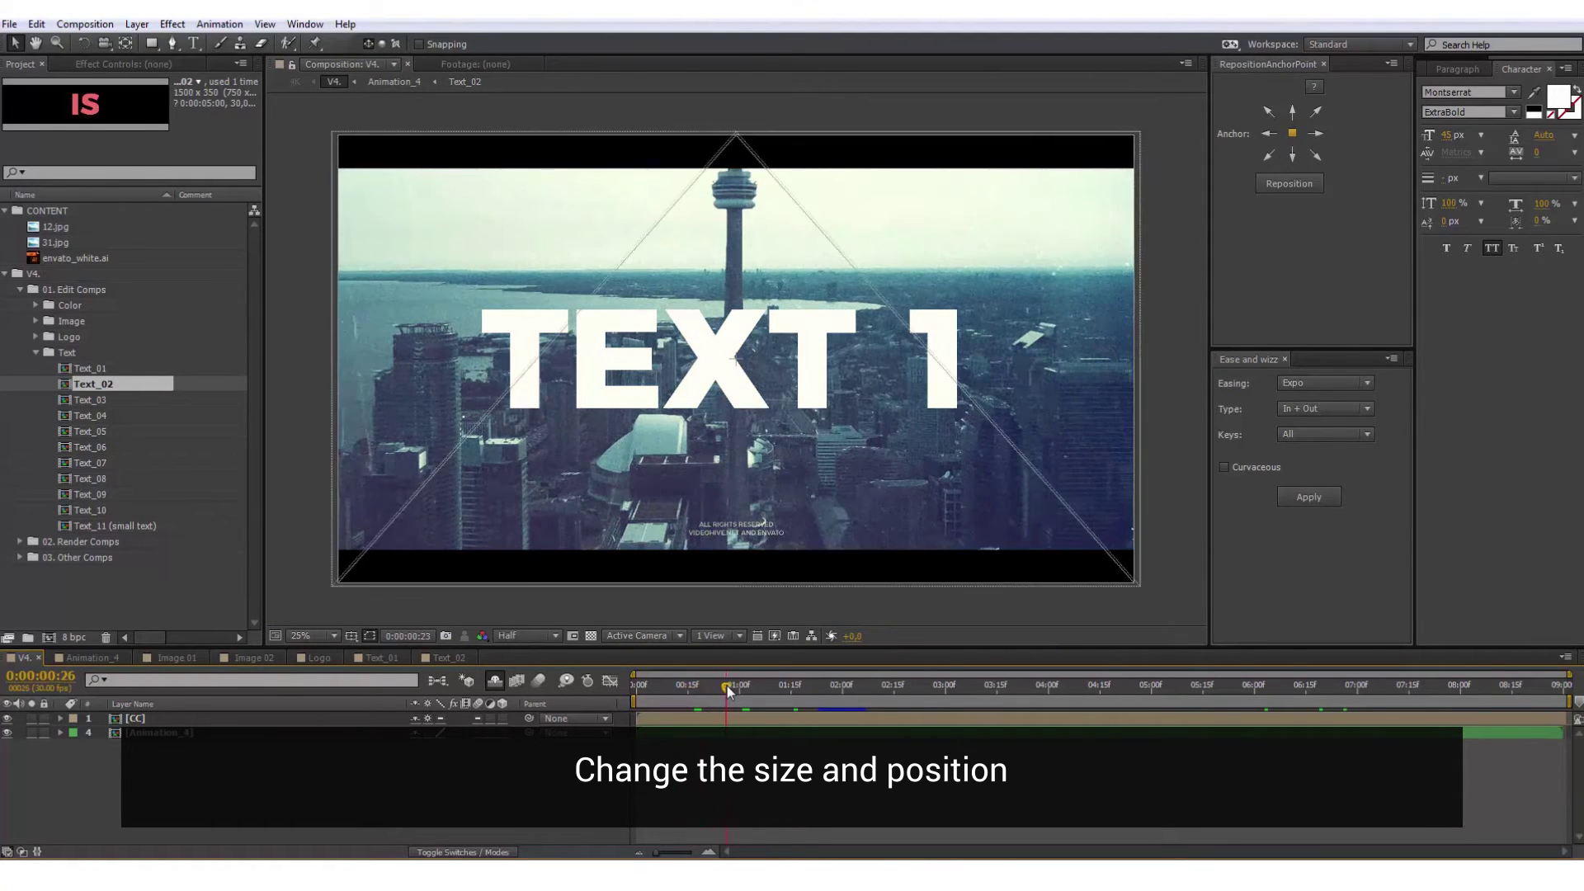
mouse_move(716, 690)
left_mouse_down()
mouse_move(761, 688)
mouse_move(739, 688)
left_mouse_up()
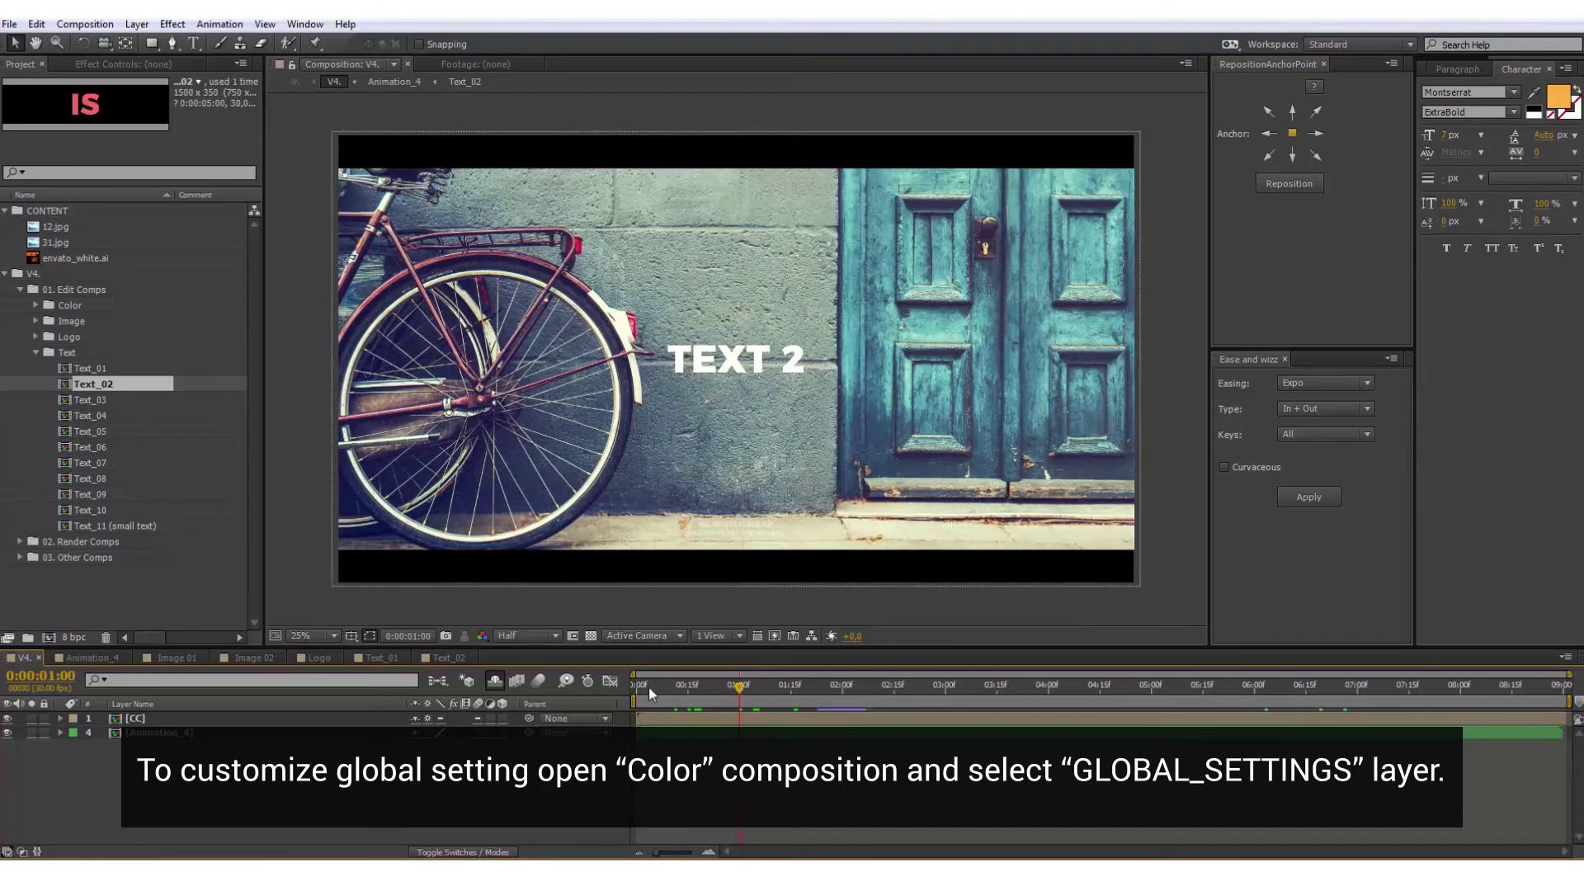
Open the Color composition, select GLOBAL_SETTINGS, and move to the TEXT 1 frame.
left_click(36, 352)
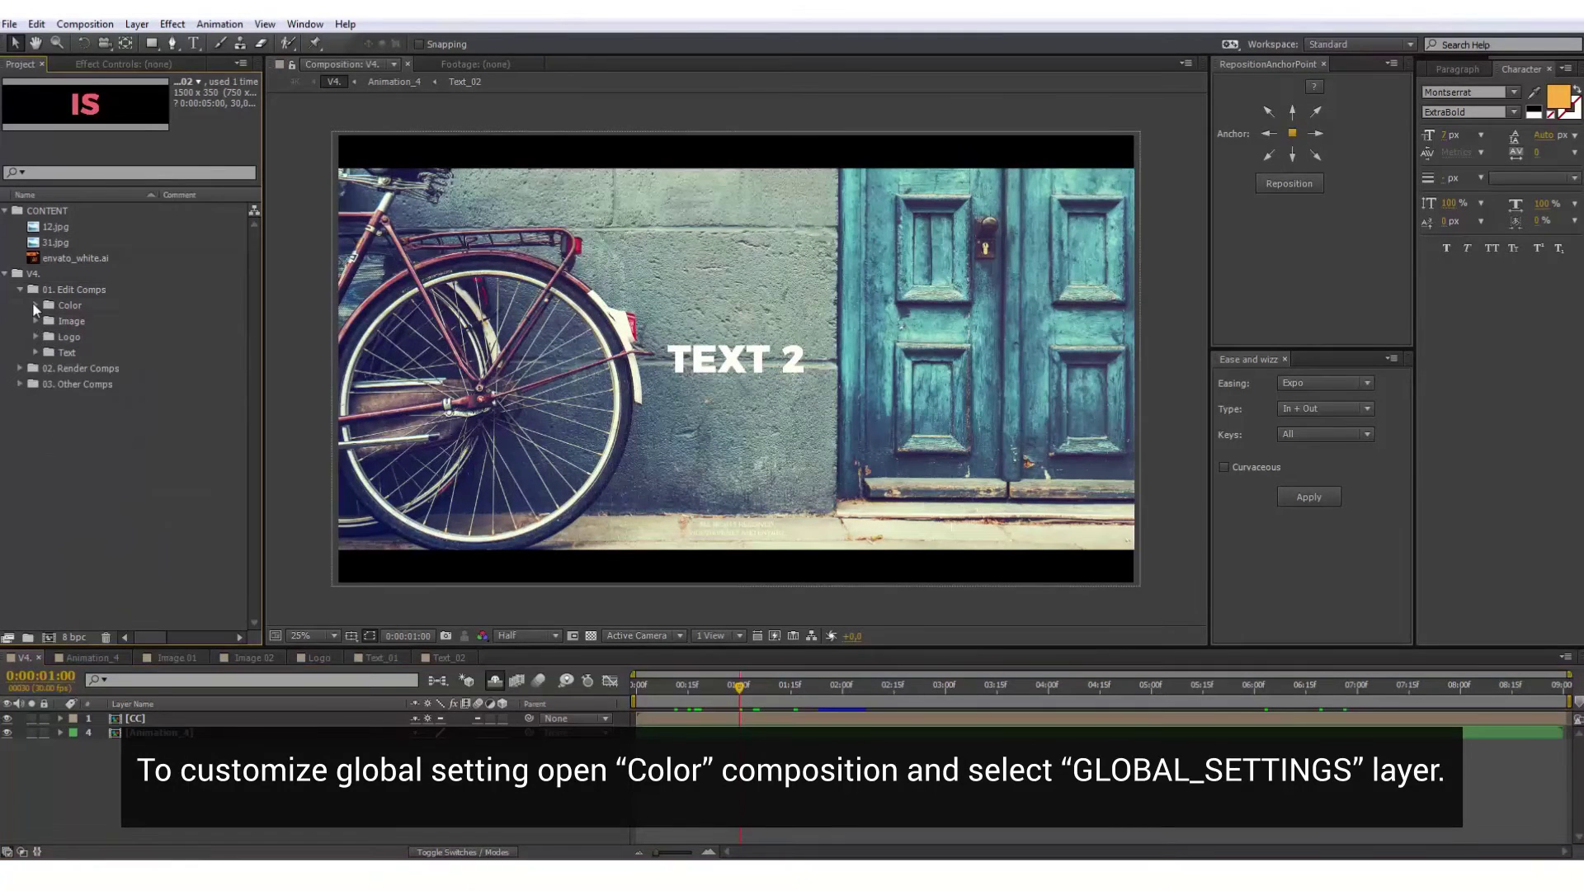
left_click(36, 305)
double_click(86, 321)
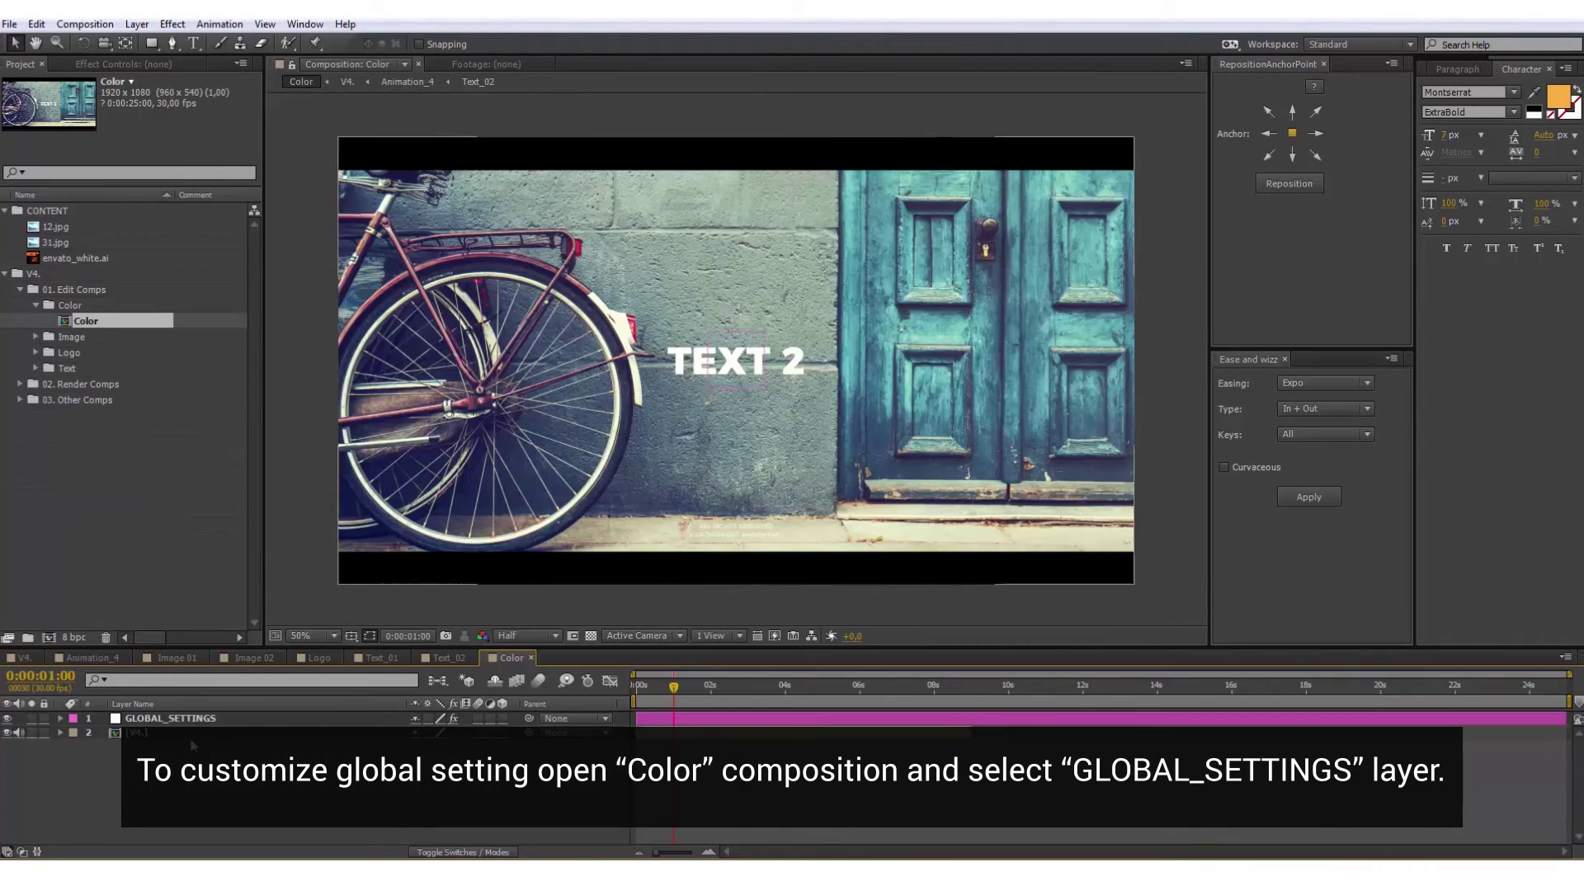
left_click(189, 721)
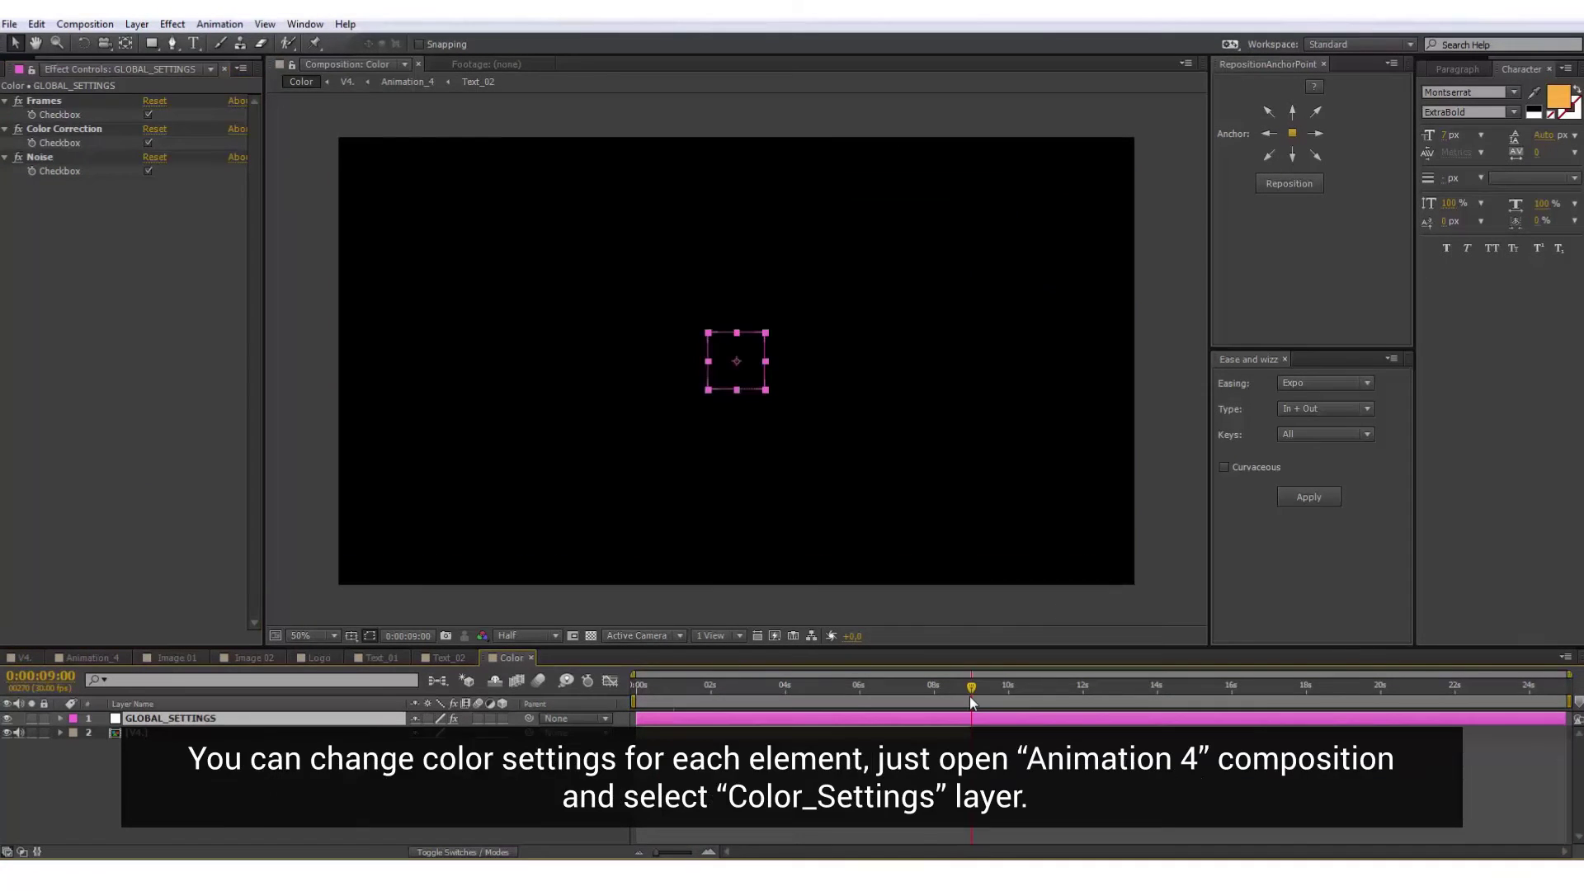
scroll(954, 707, "up", 3)
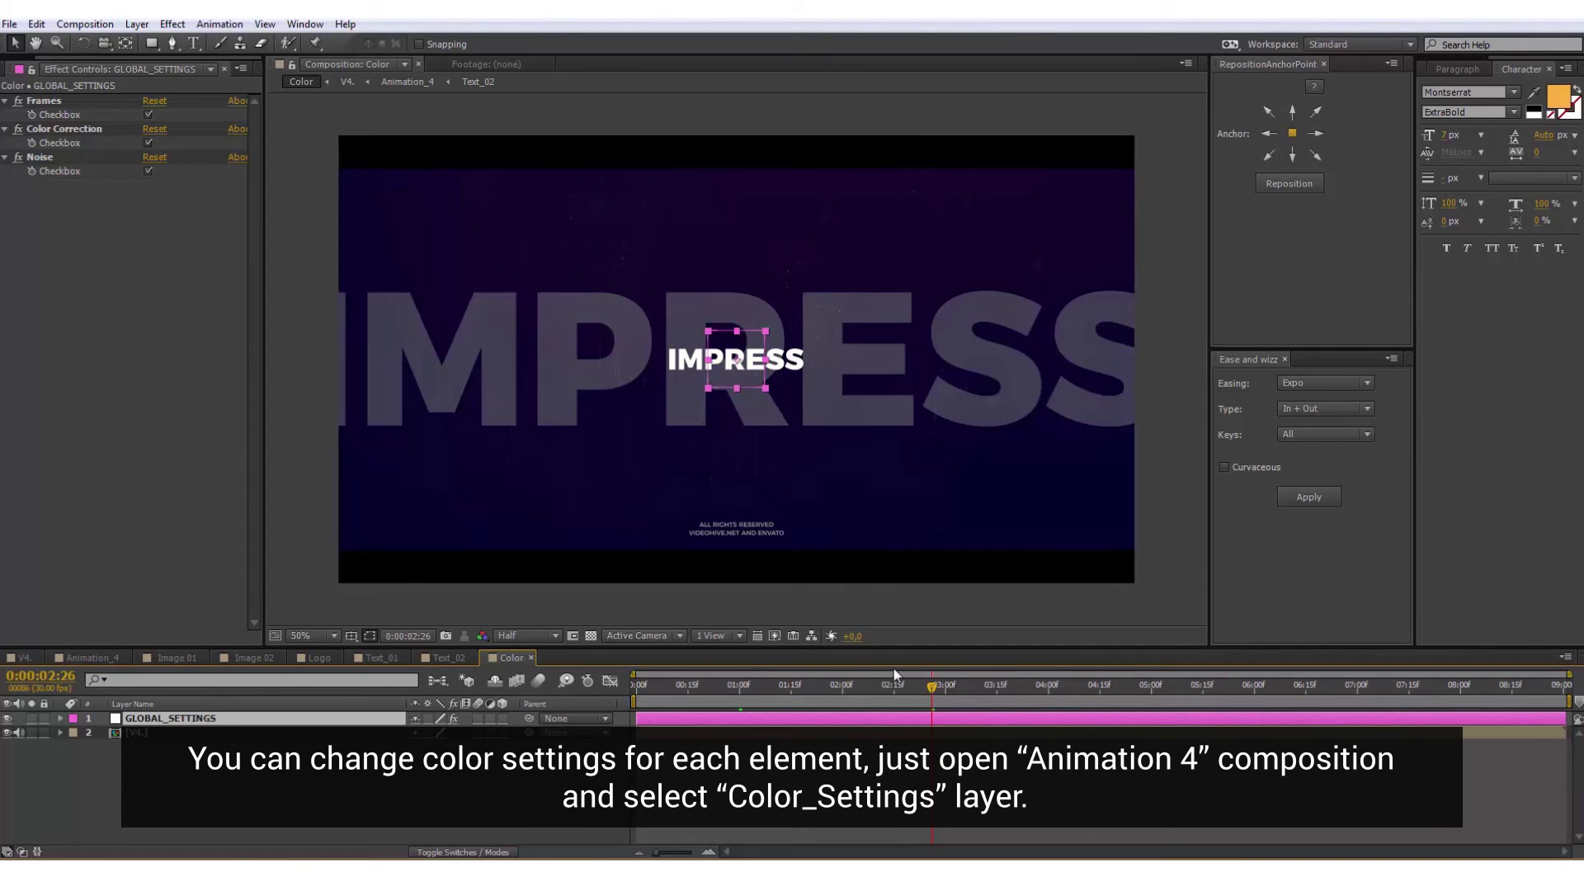
left_click(688, 692)
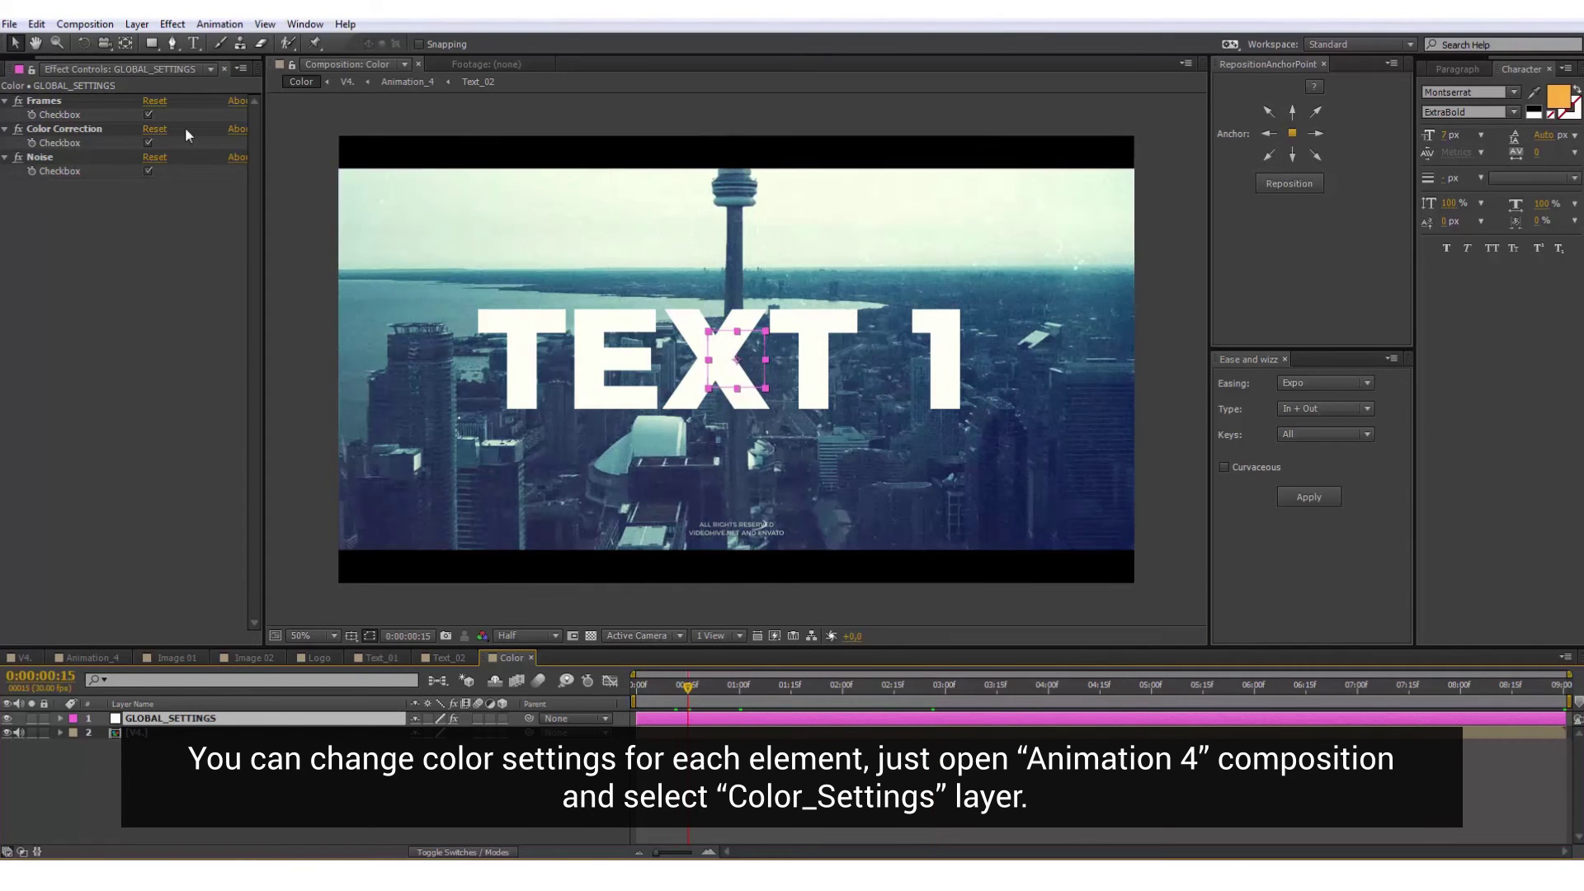
Compare Frames and Color Correction off and on, leave both on, and turn Noise off.
left_click(146, 113)
left_click(146, 113)
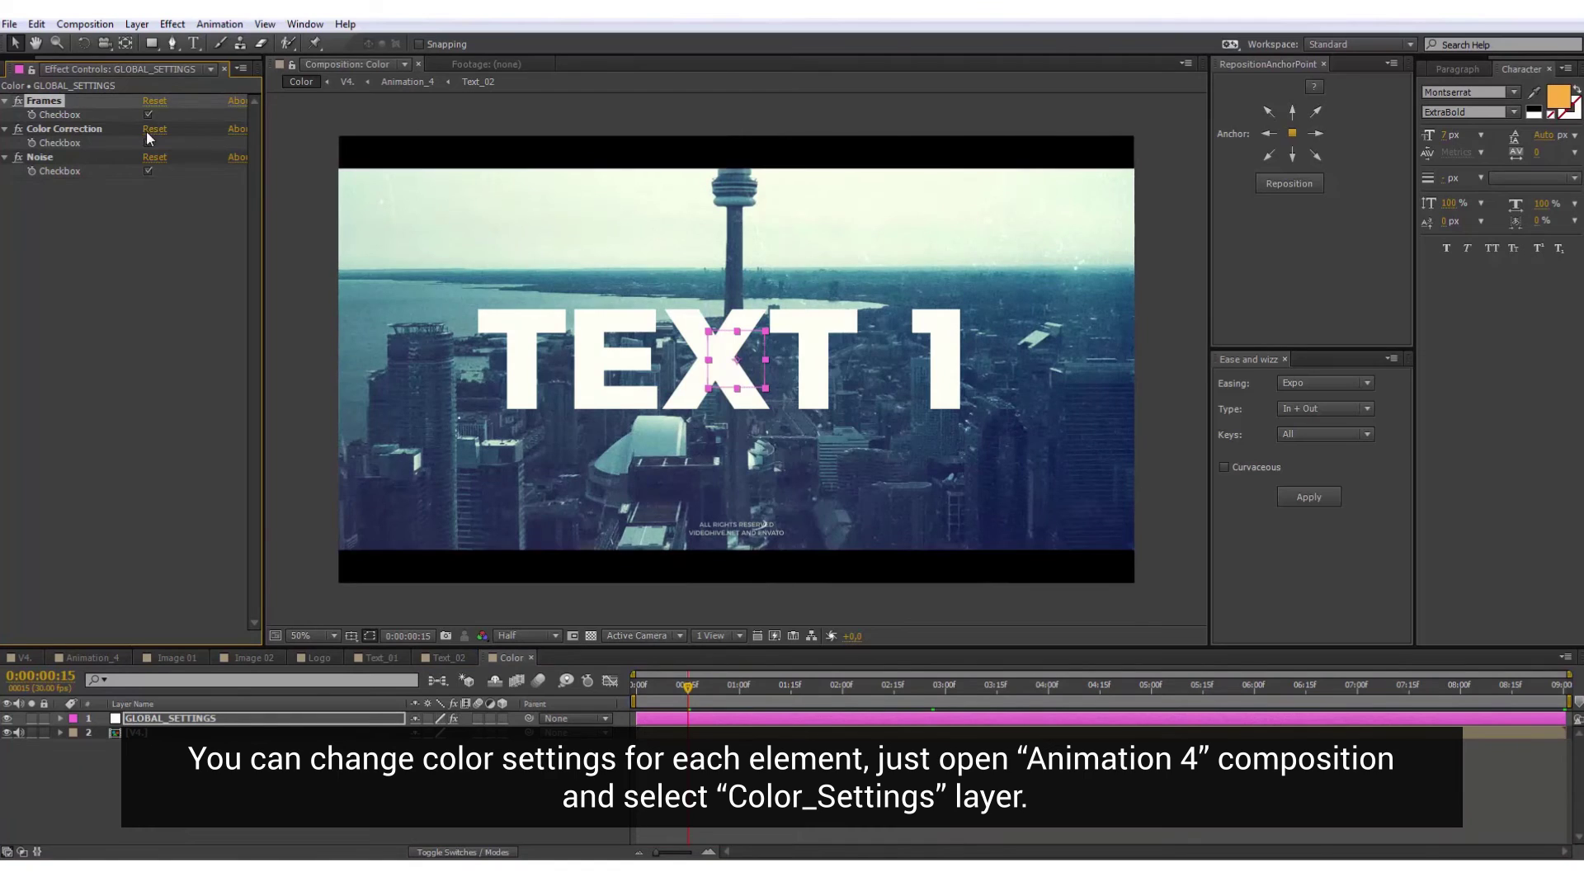
left_click(152, 141)
left_click(151, 141)
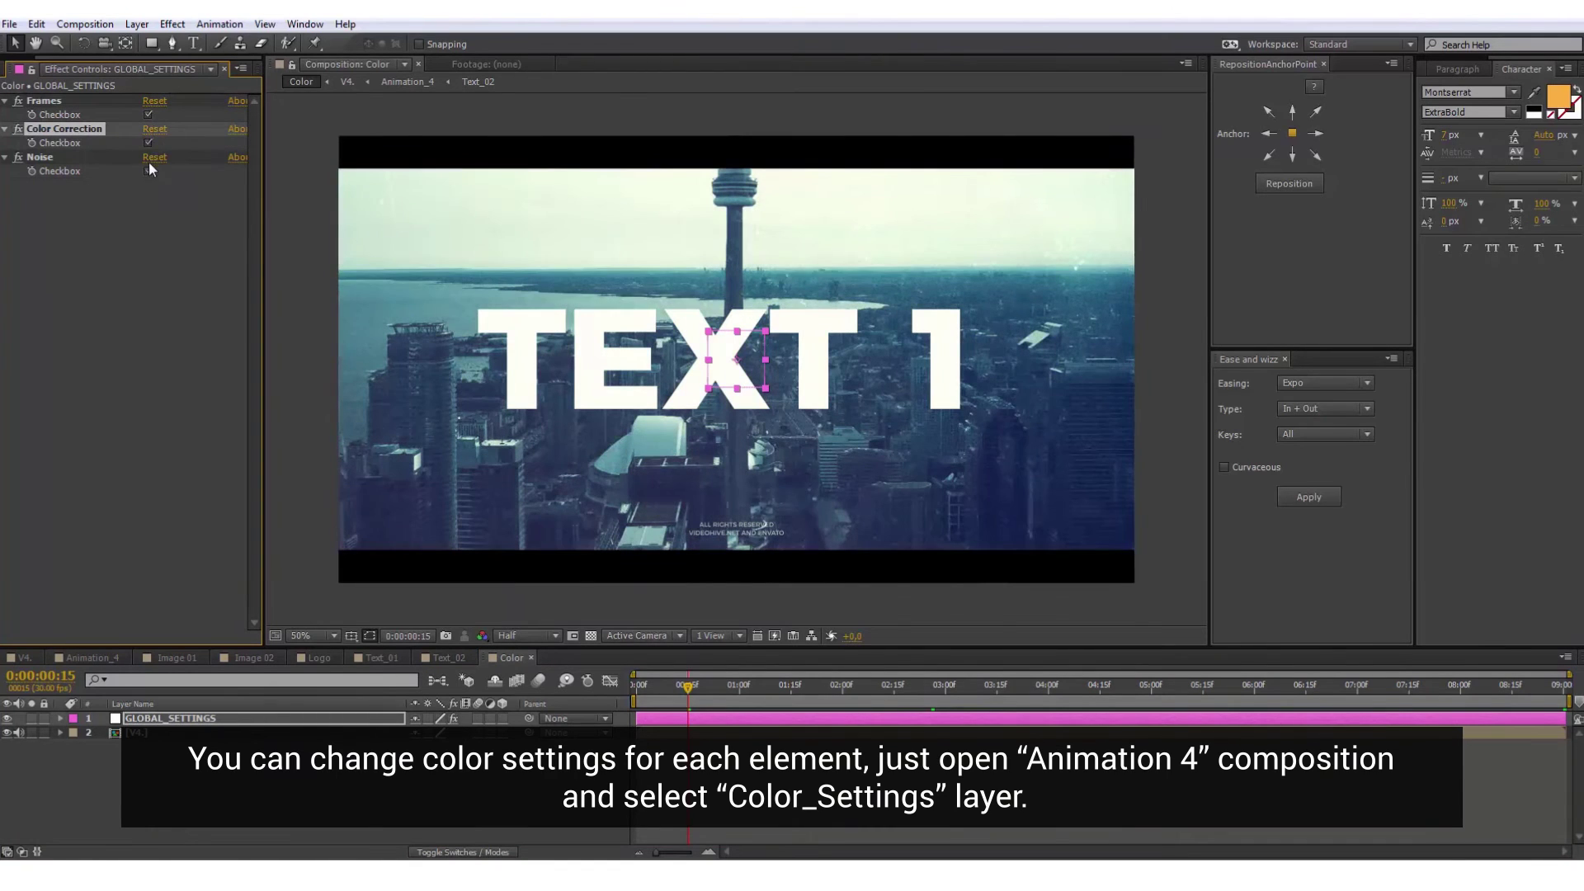
left_click(148, 171)
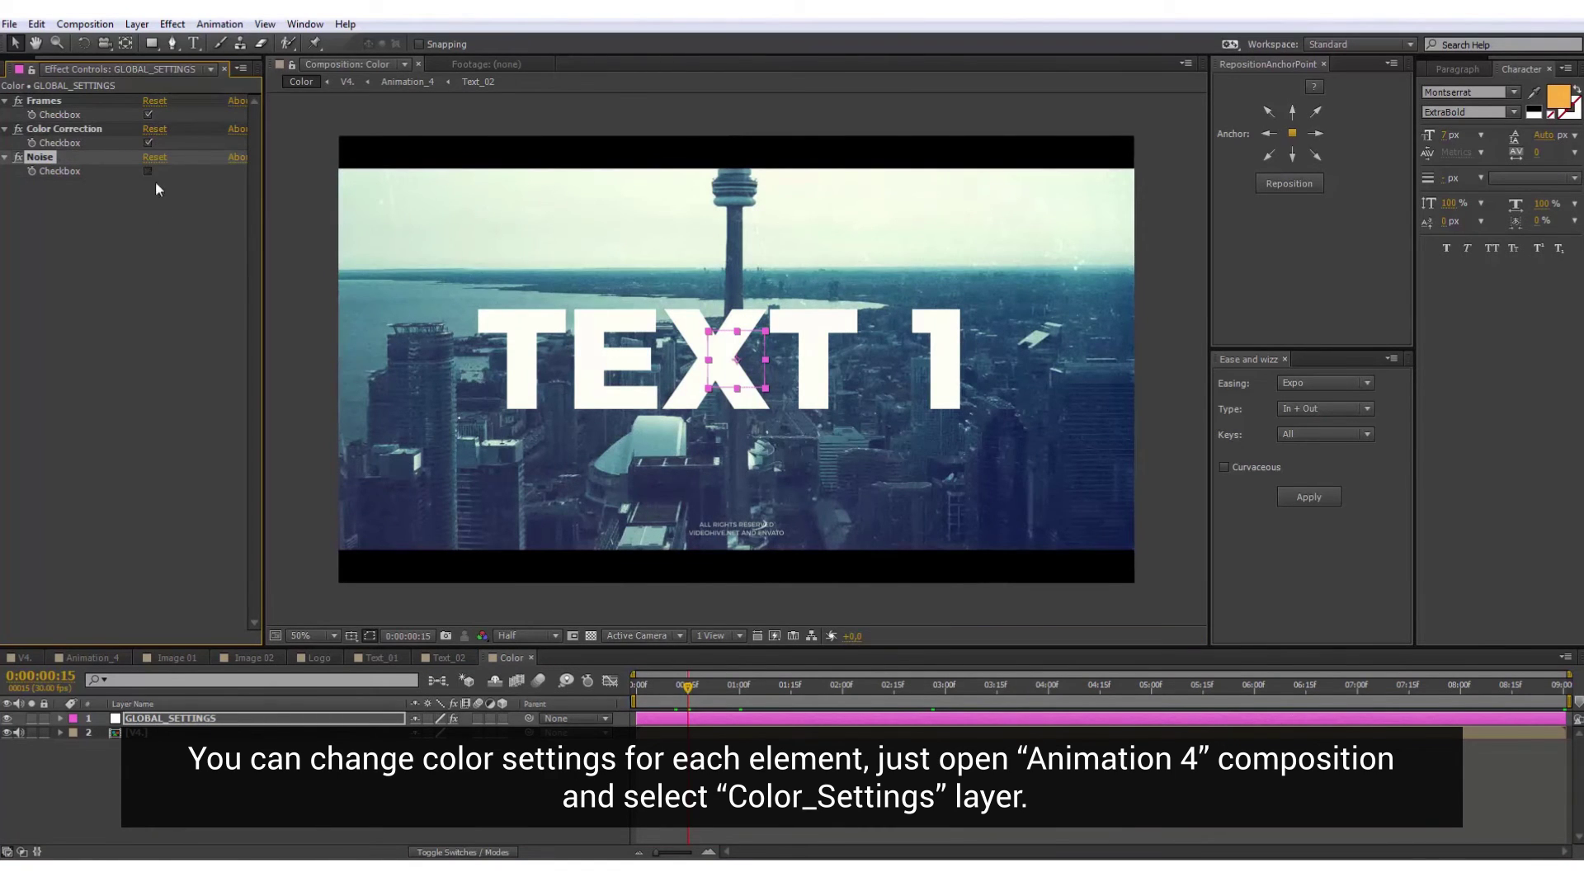
left_click(117, 661)
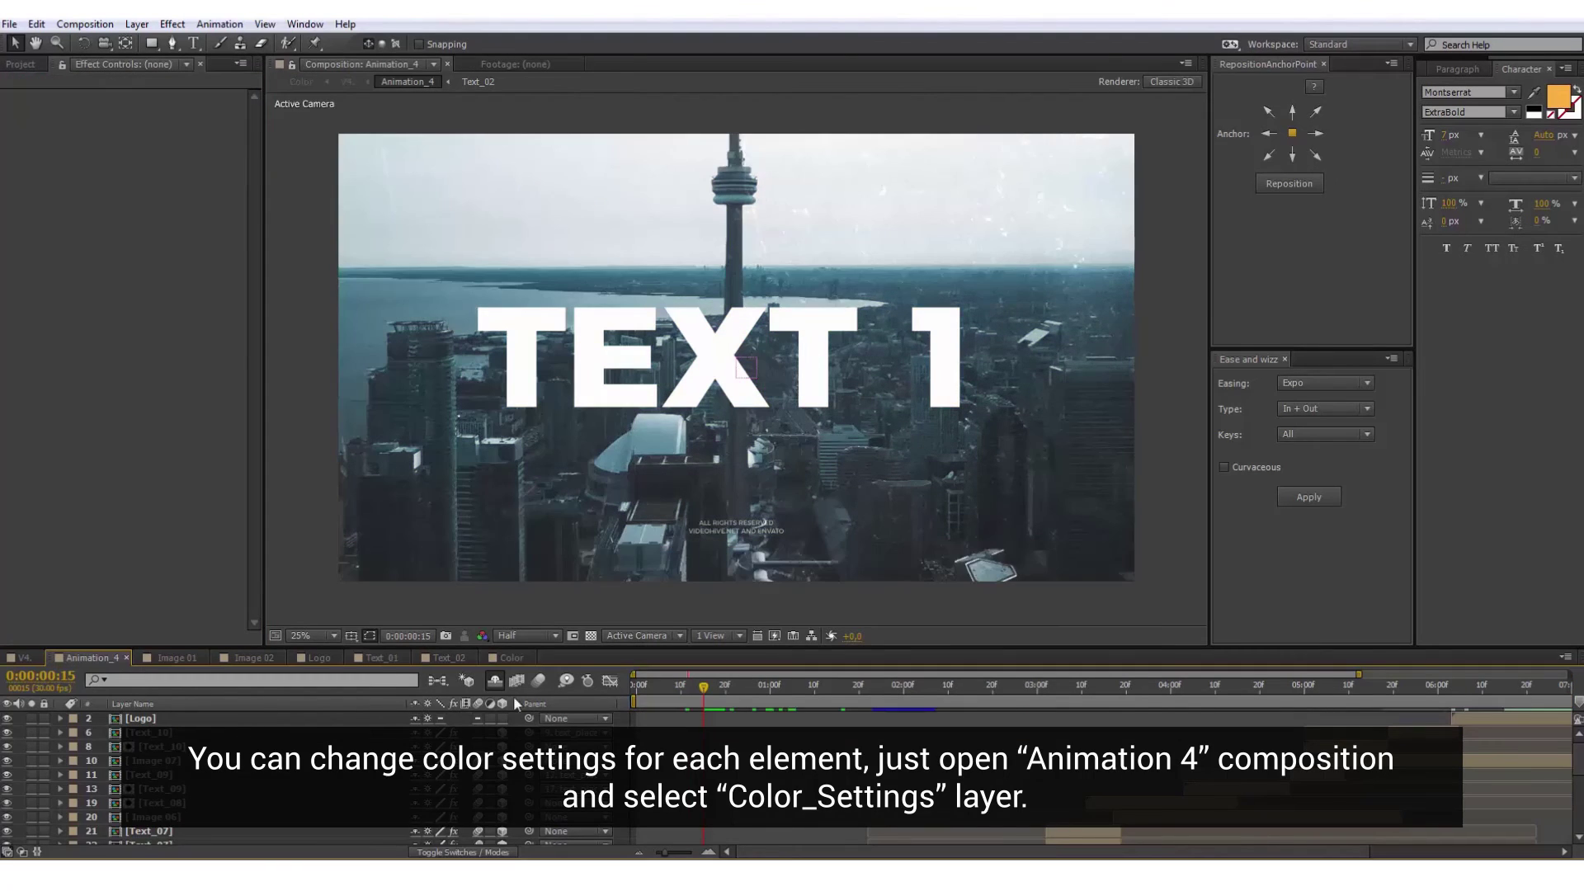
Select the COLOR SETTINGS layer and scrub to the opening title frames.
left_click(494, 679)
left_click(248, 717)
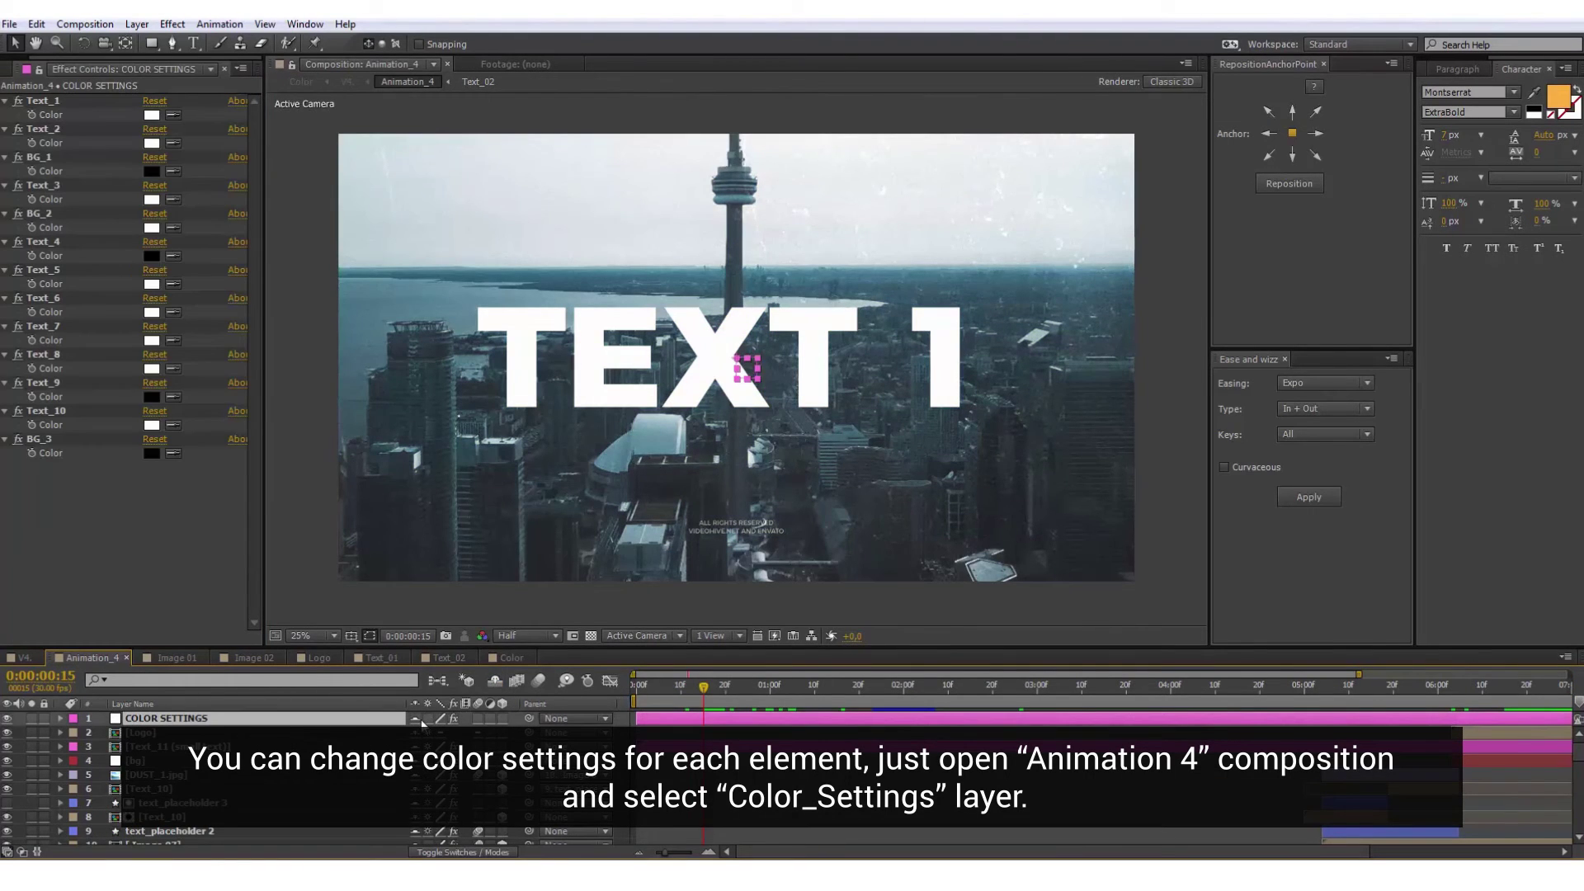
left_click(495, 682)
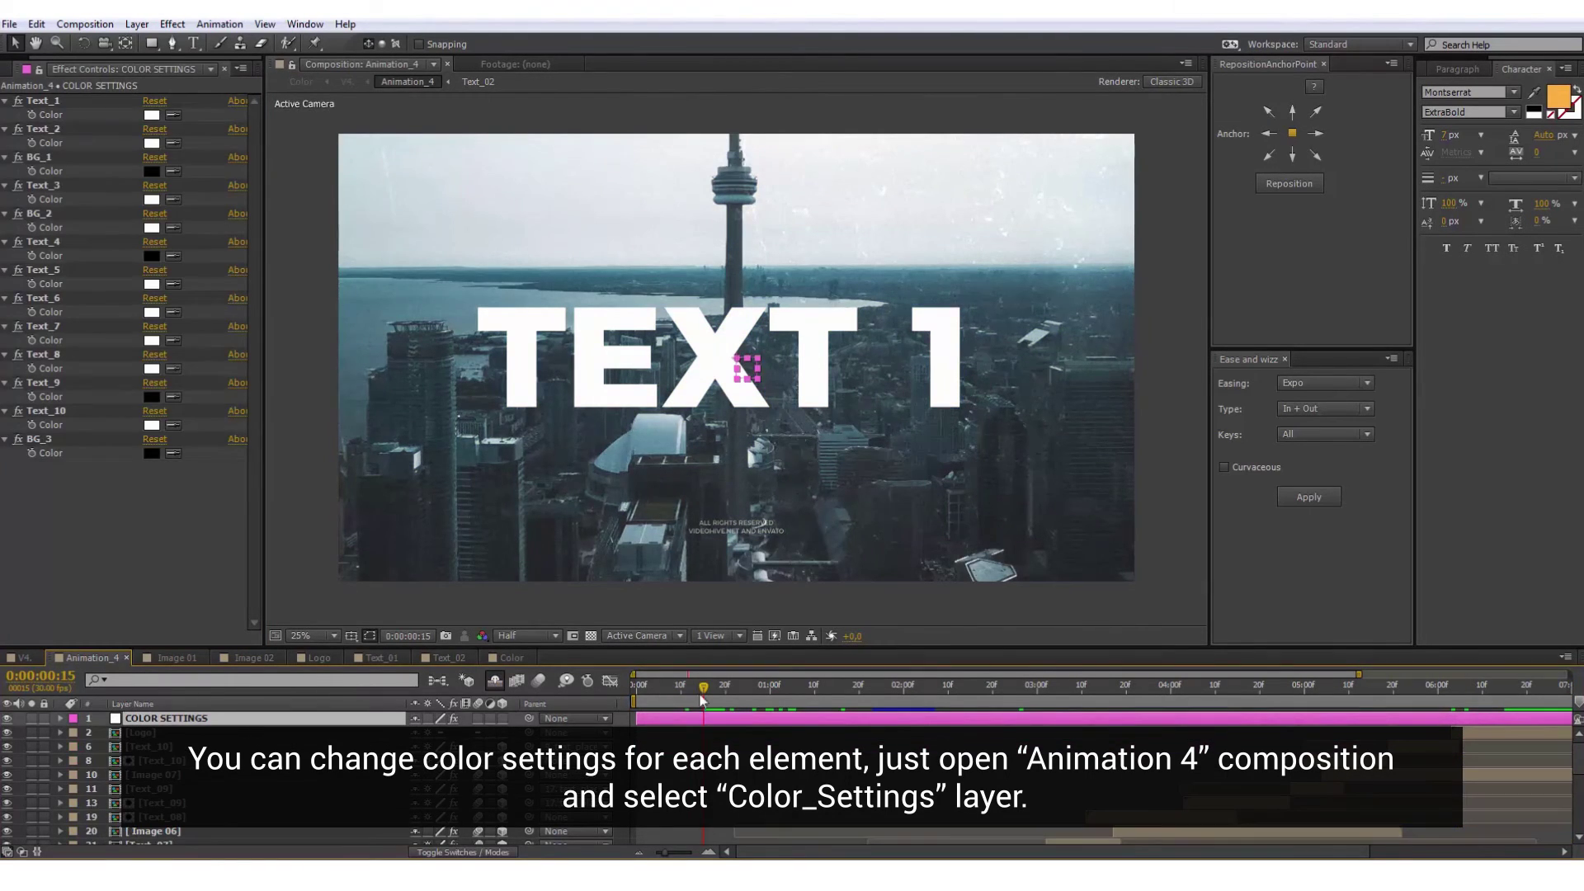
left_click_drag(762, 702, 729, 699)
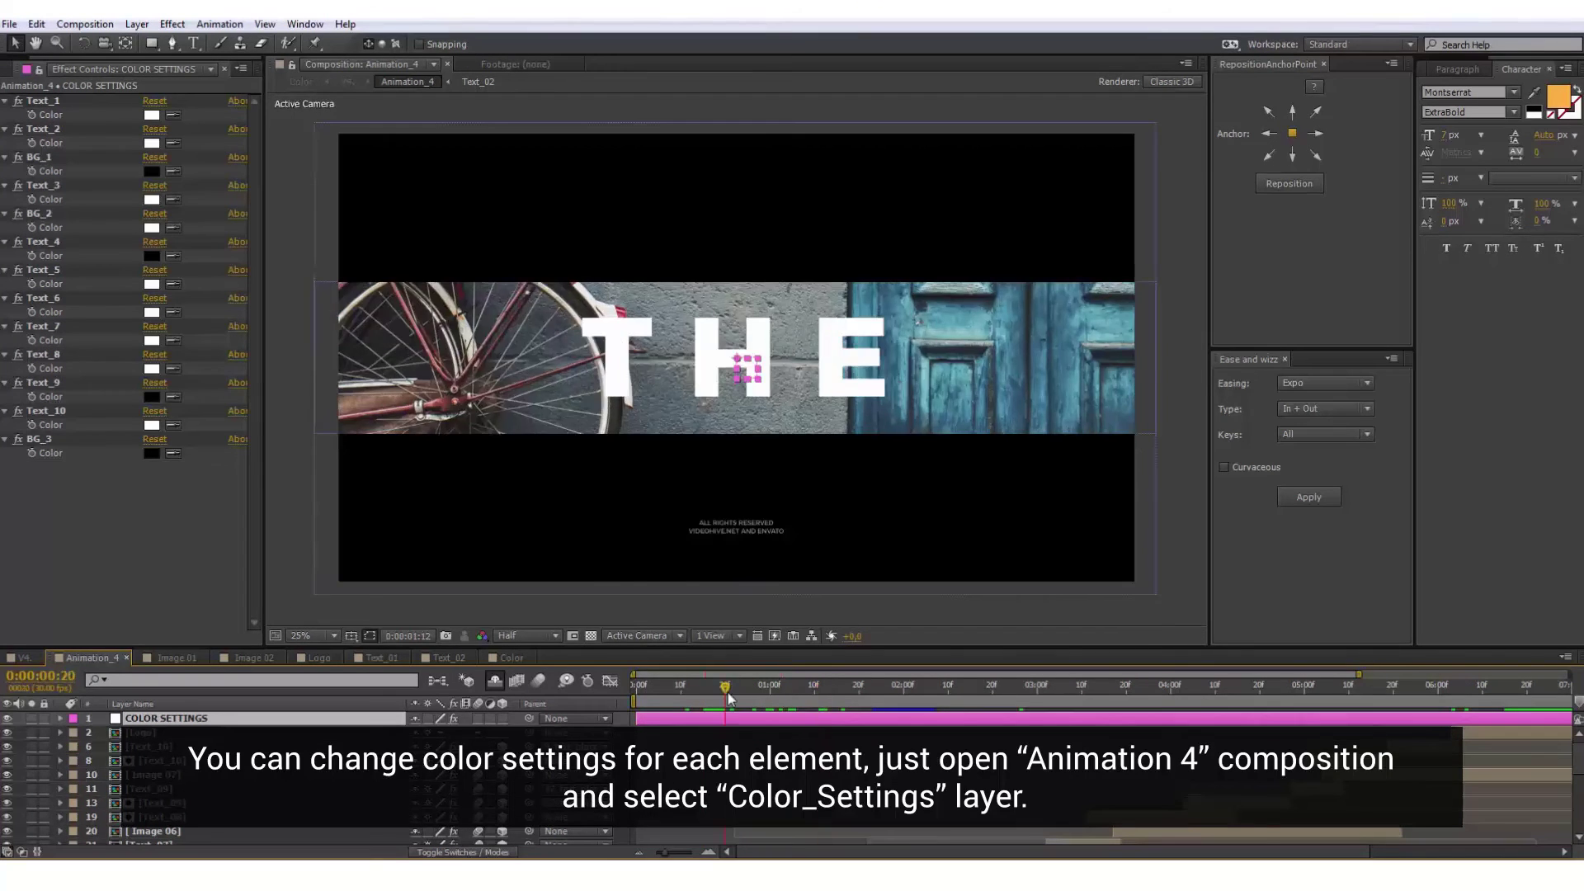
Try orange, yellow, red and pink for the Text_1 colour, then cancel, leaving TEXT 1 white.
left_click(152, 115)
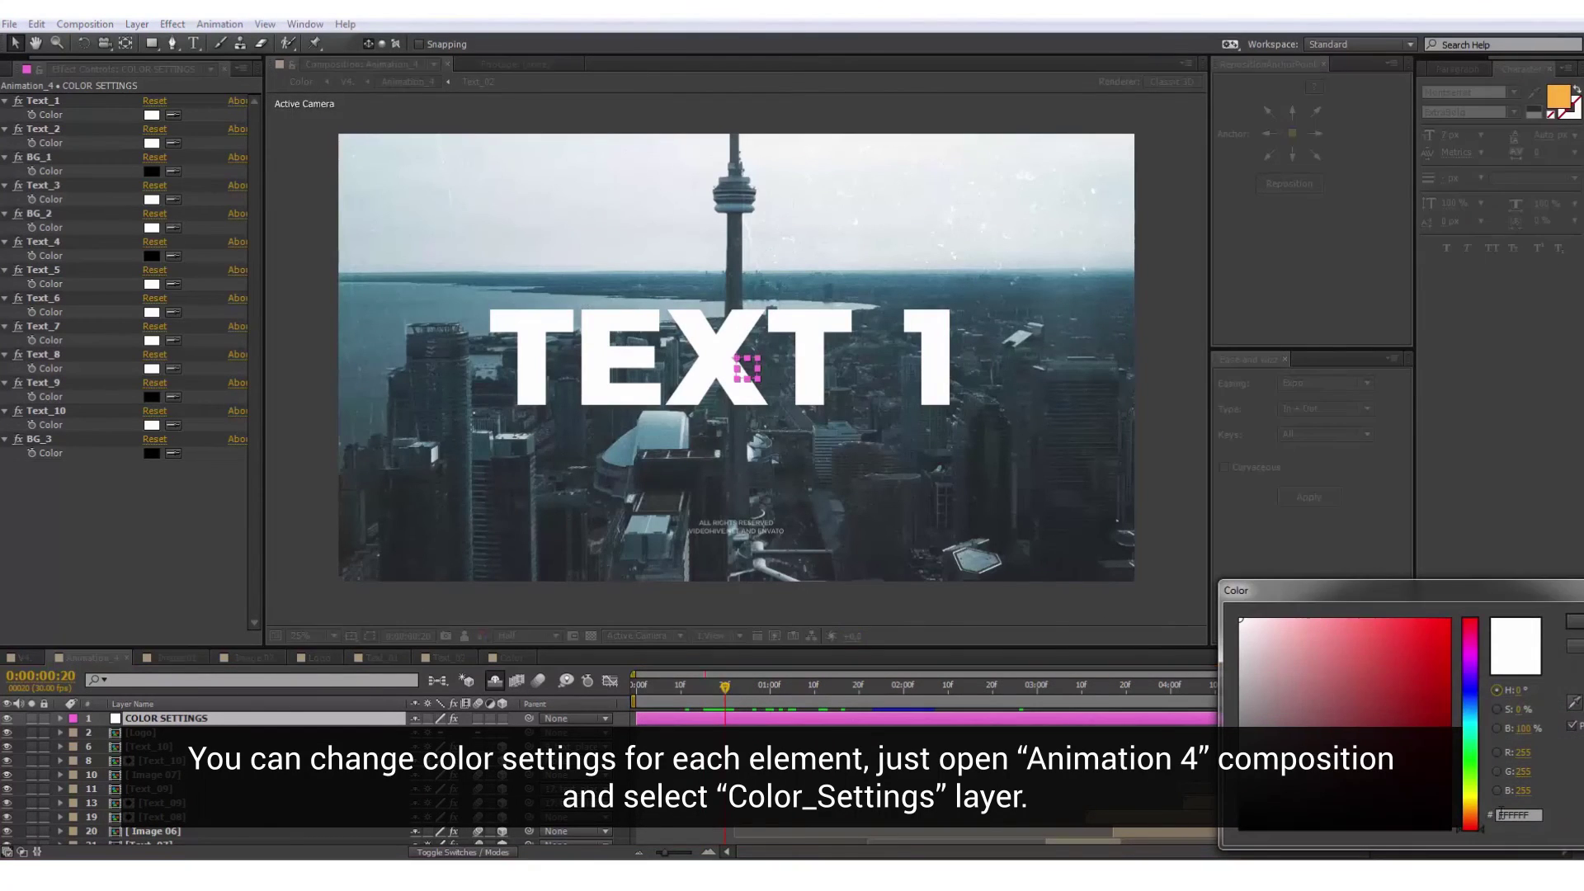
left_click_drag(1382, 636, 1382, 617)
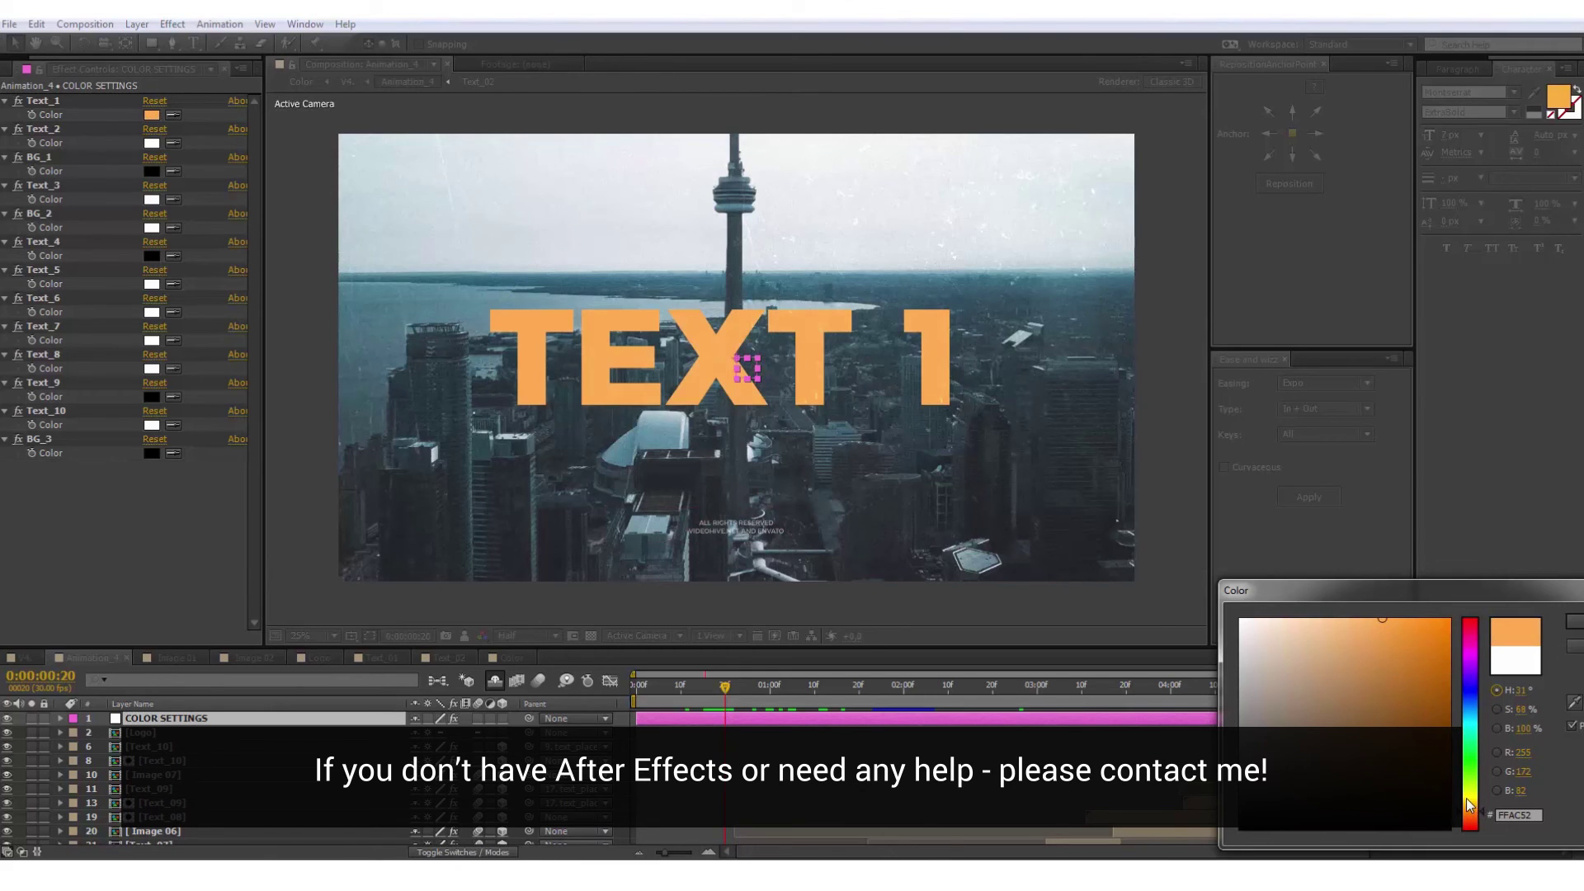
left_click_drag(1469, 804, 1469, 785)
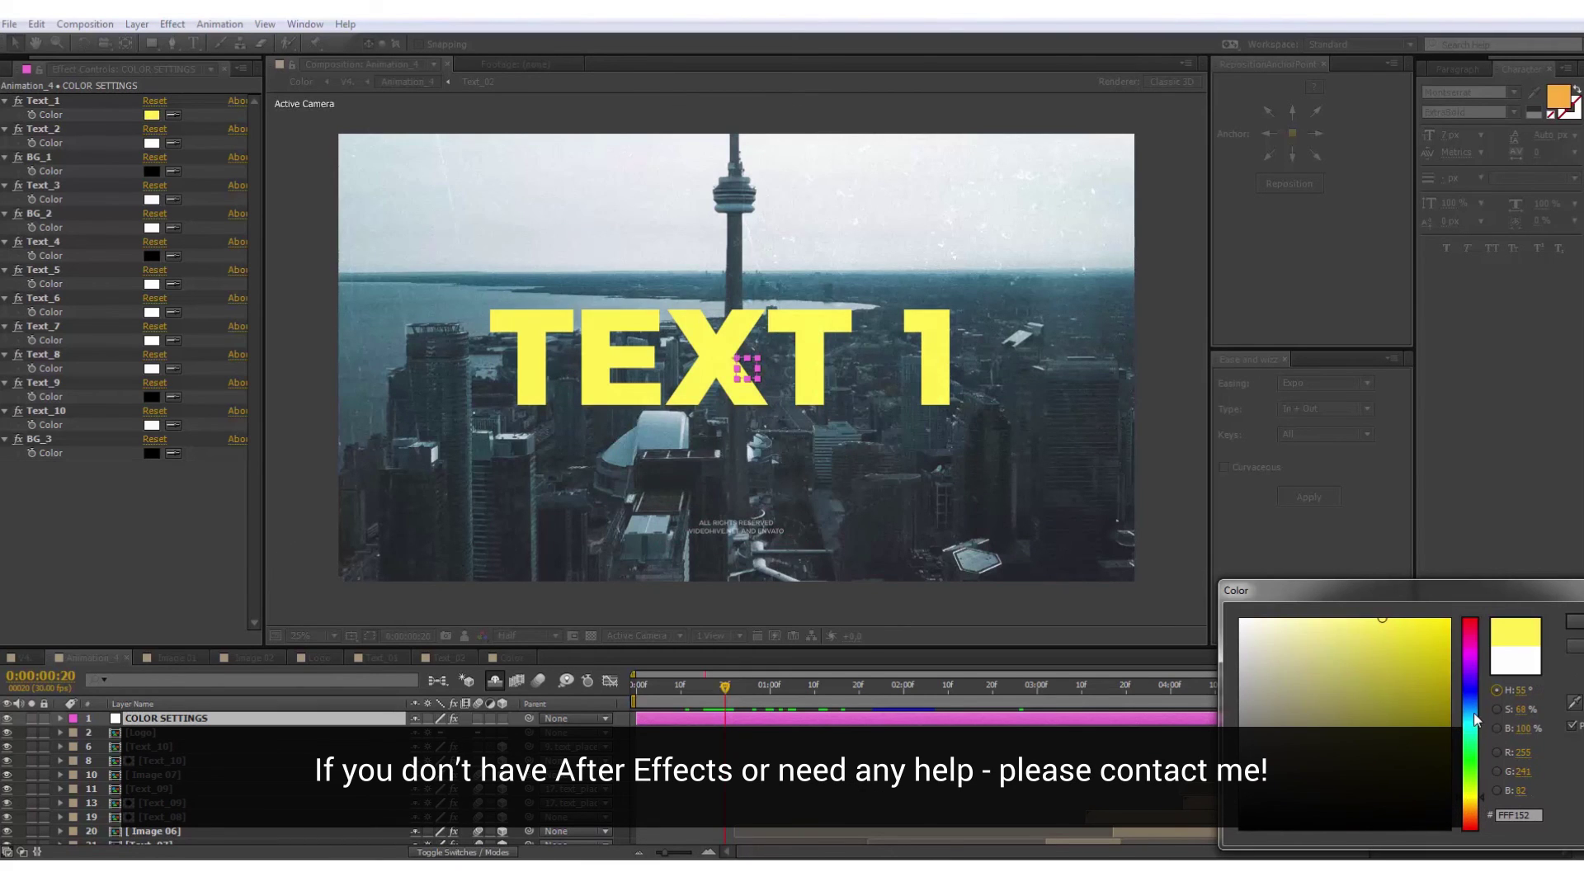
mouse_move(1476, 721)
left_mouse_down()
mouse_move(1477, 610)
mouse_move(1316, 618)
left_mouse_up()
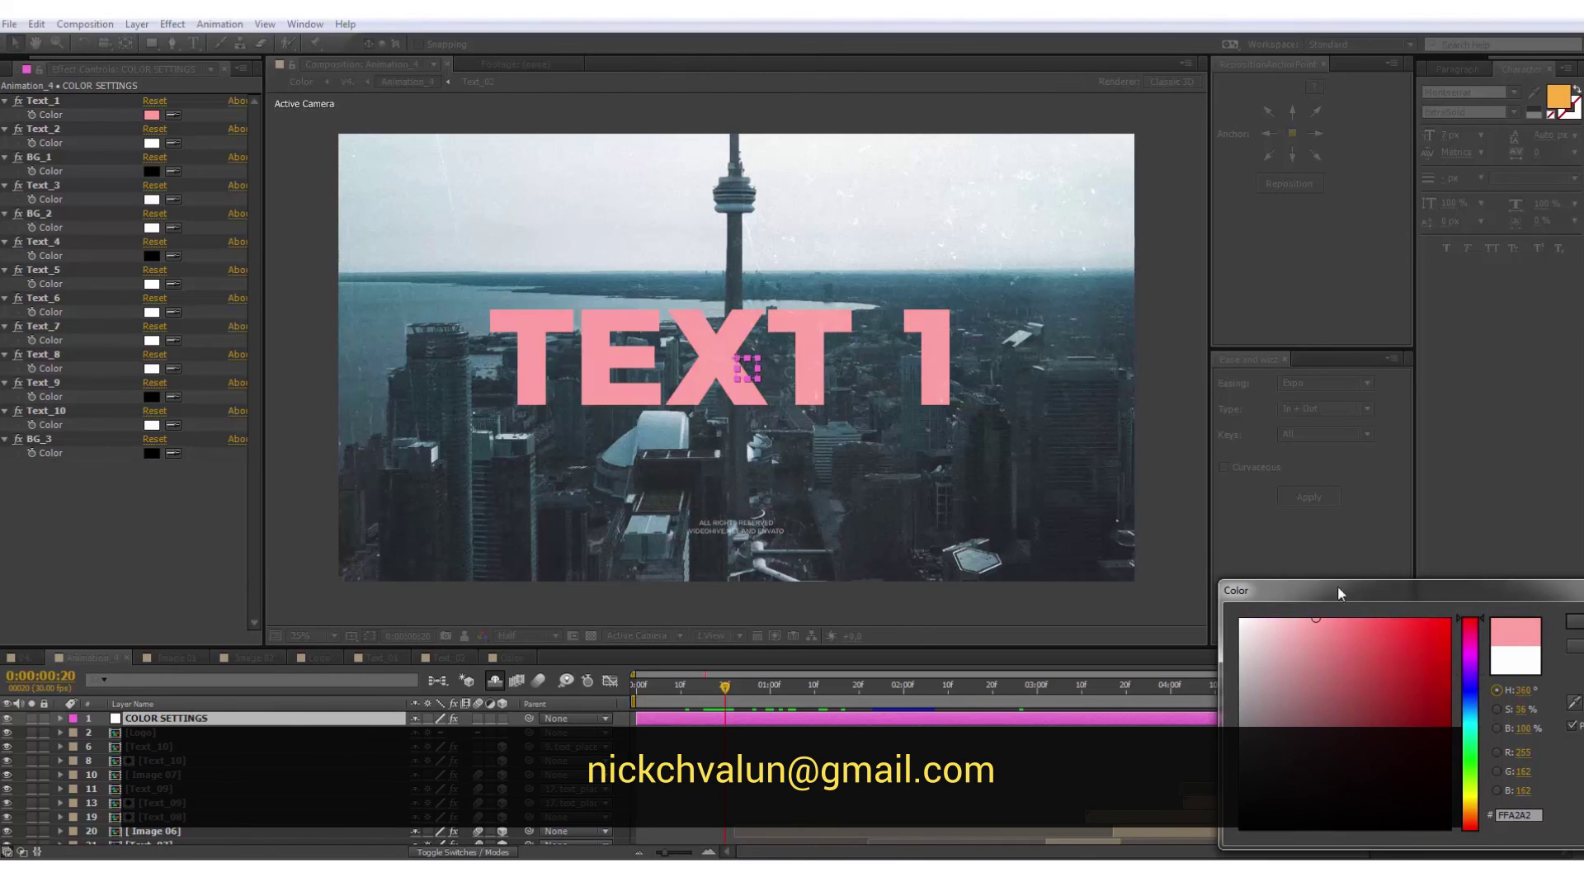
left_click(1358, 619)
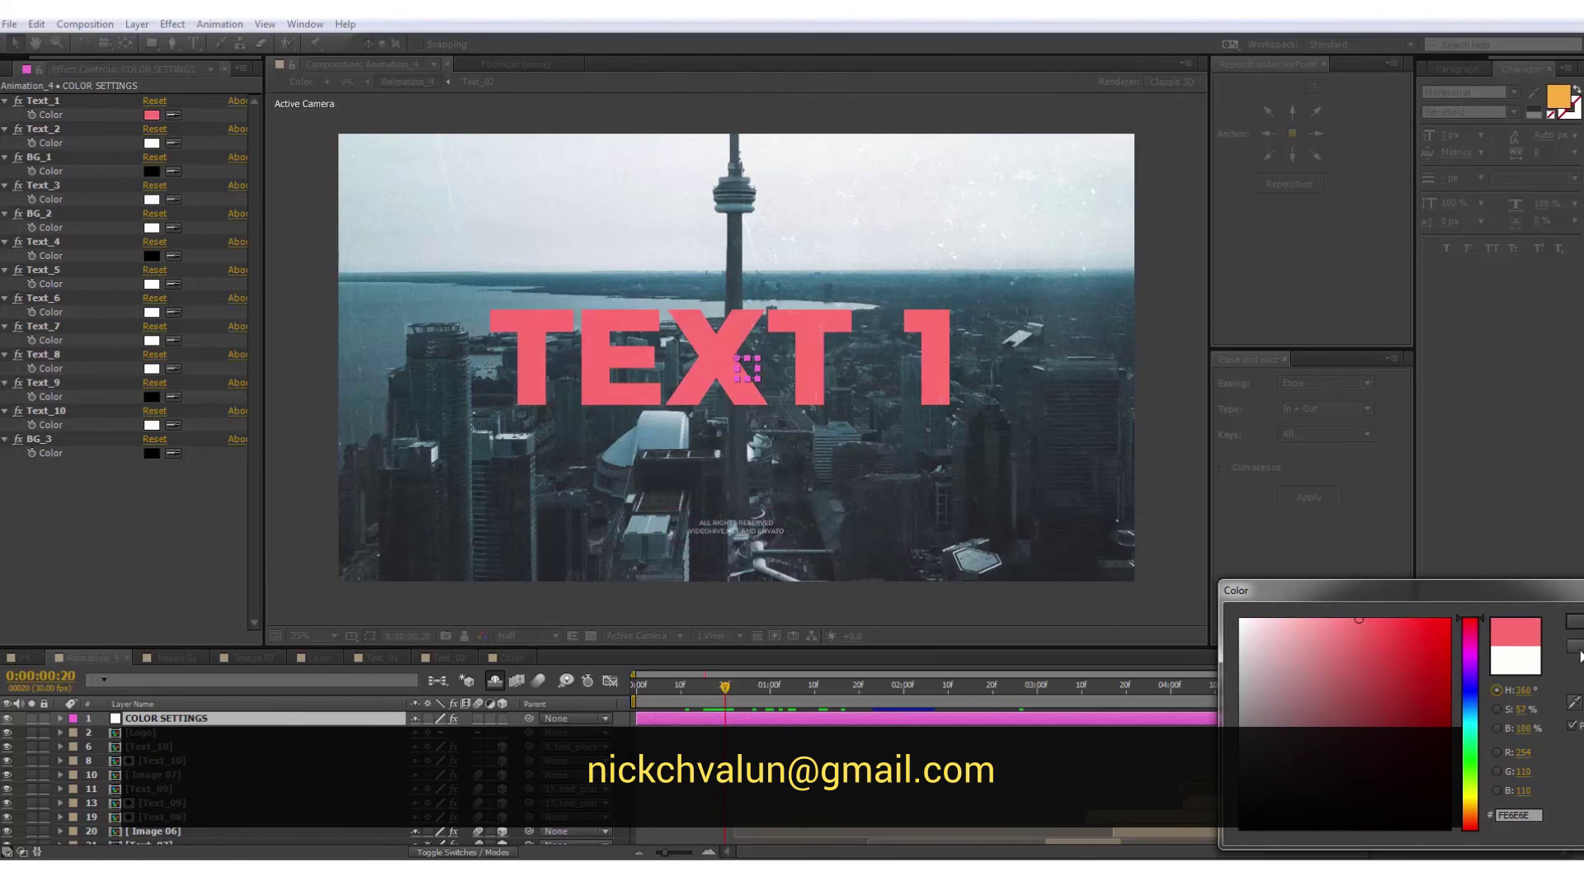
left_click(1577, 648)
At the TEXT 2 frame, set the Text_2 Color to yellow and confirm.
left_click(770, 688)
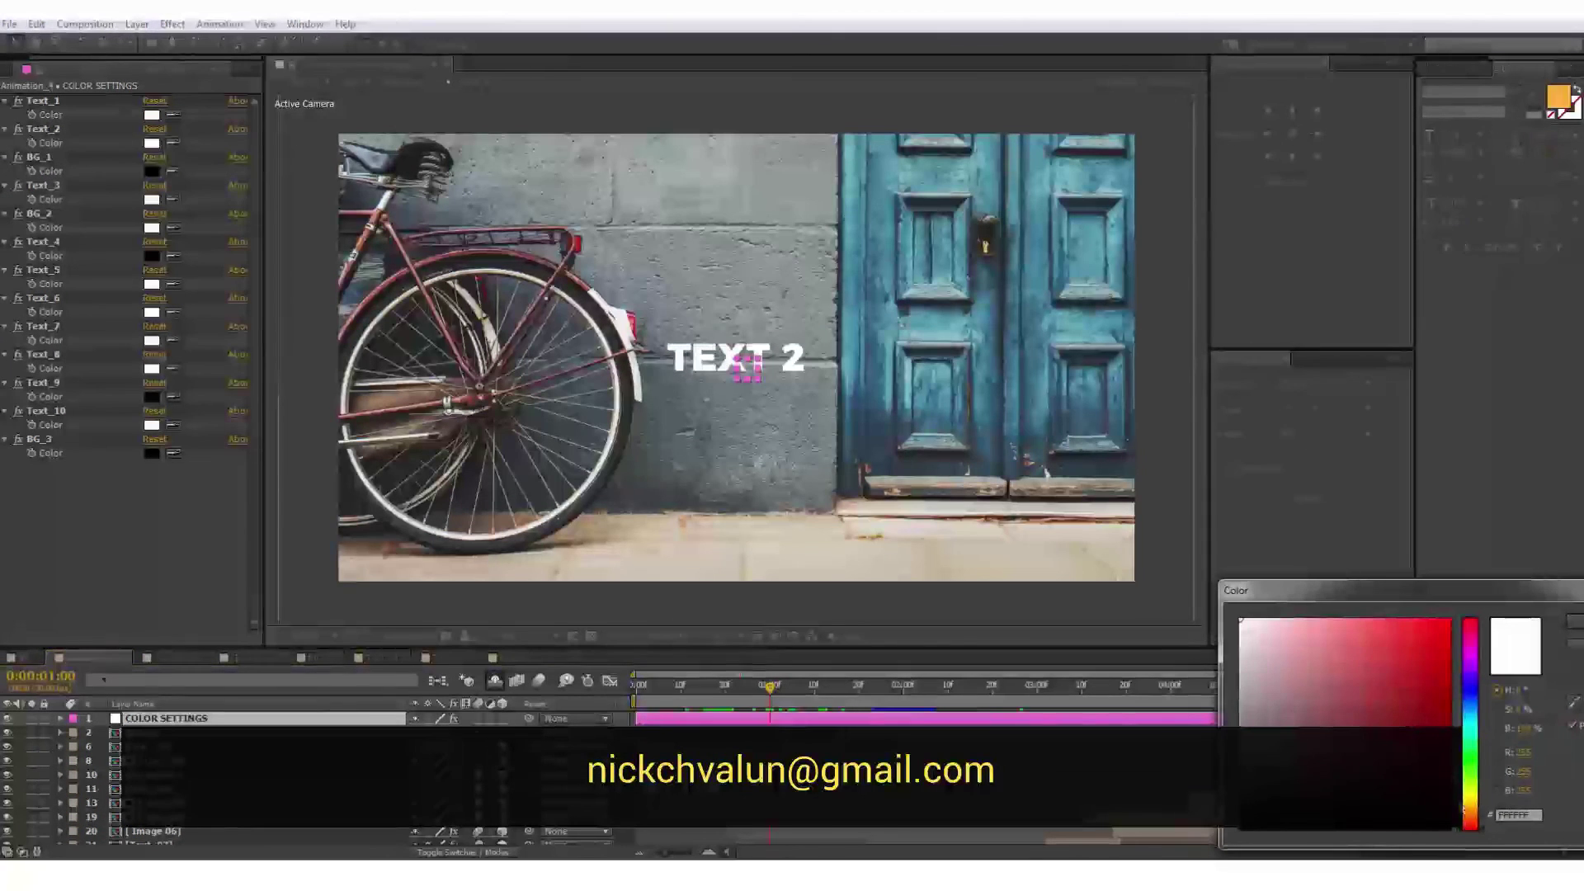
left_click(1470, 800)
left_click(1386, 636)
left_click_drag(1386, 637, 1361, 573)
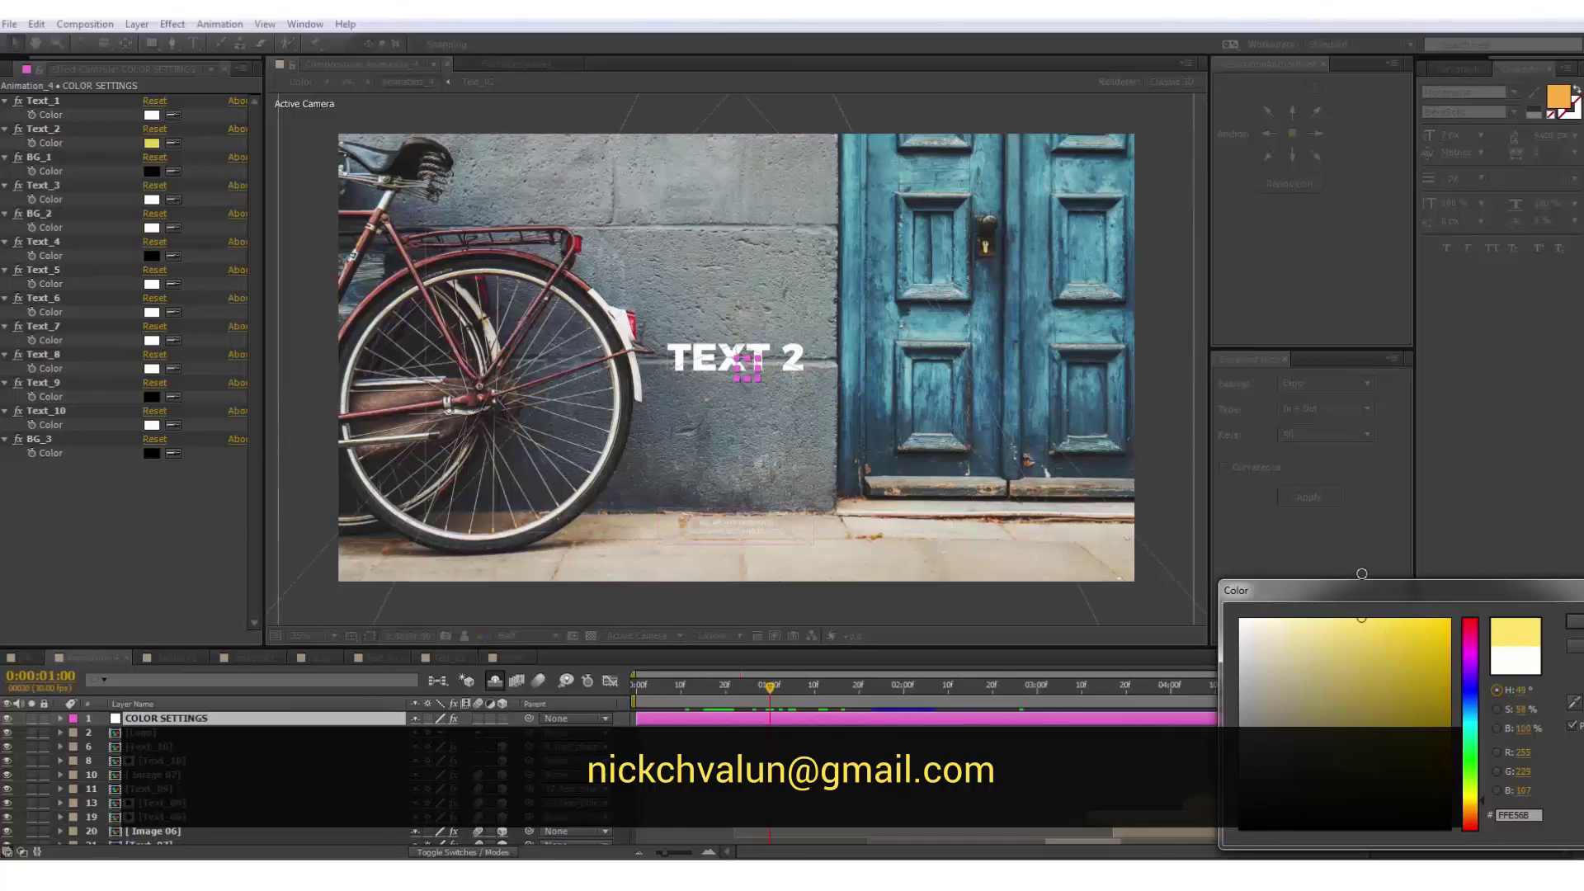
left_click(1563, 623)
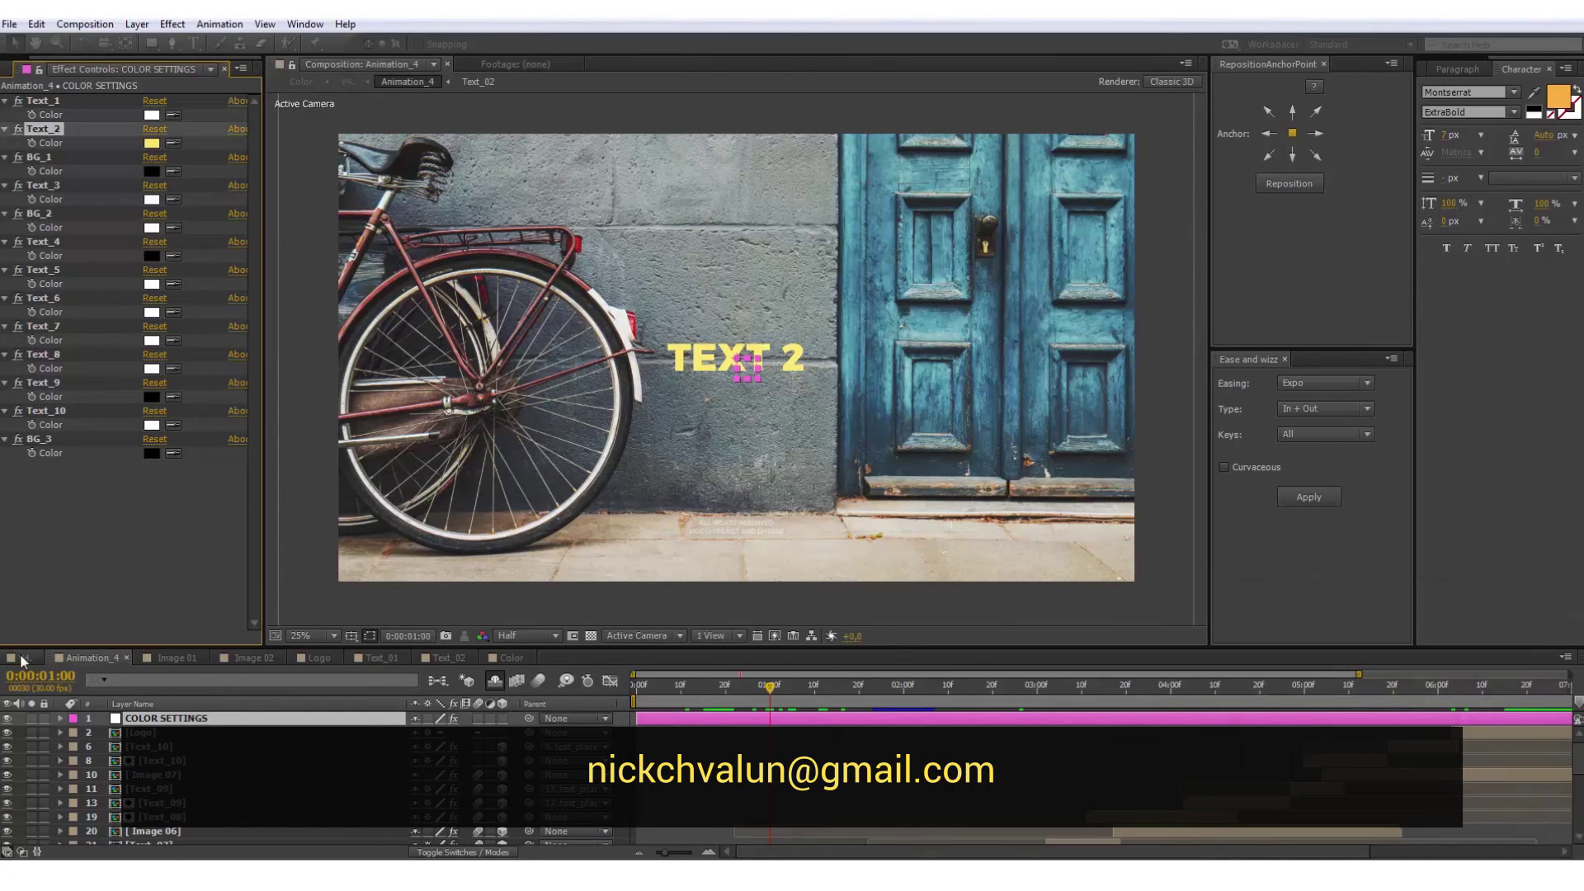